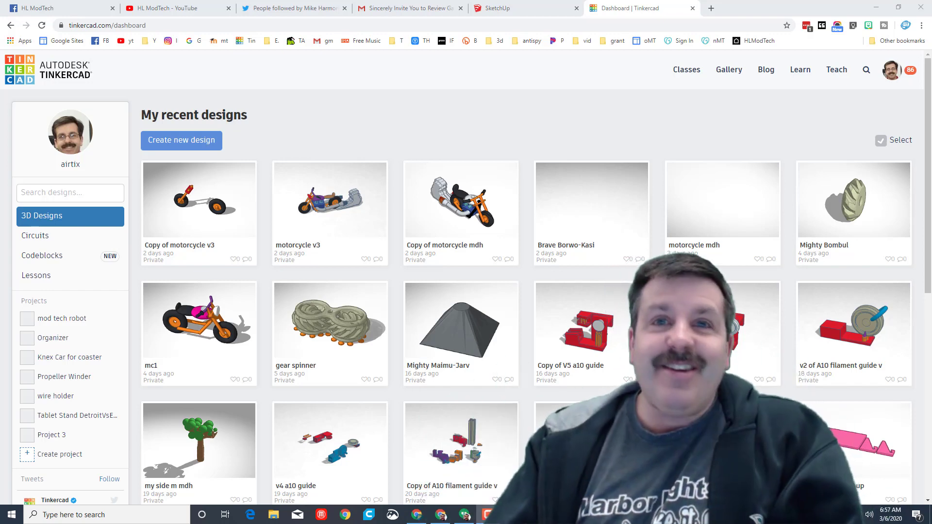
Step: Create a new circuit titled 'push limits' and add a small breadboard and a 9V battery
{"action": "left_click", "coordinate": [36, 238]}
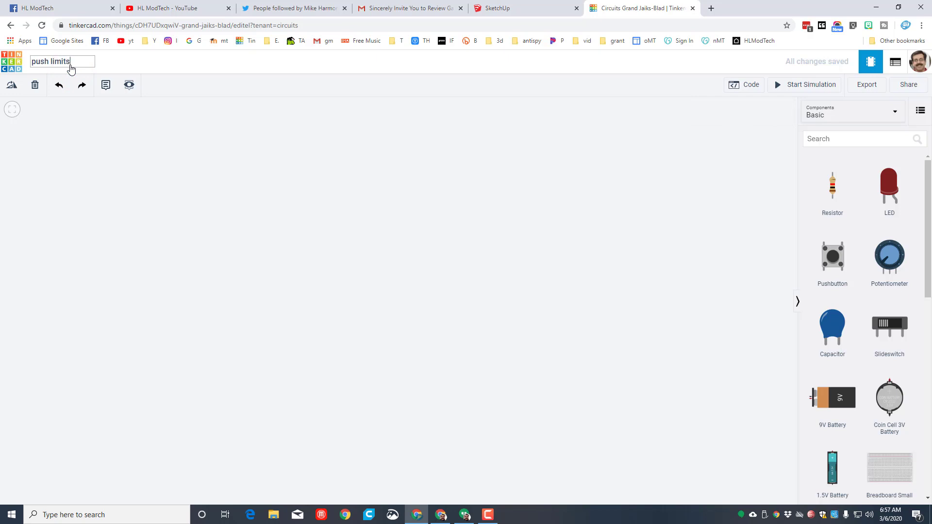
{"action": "left_click", "coordinate": [155, 182]}
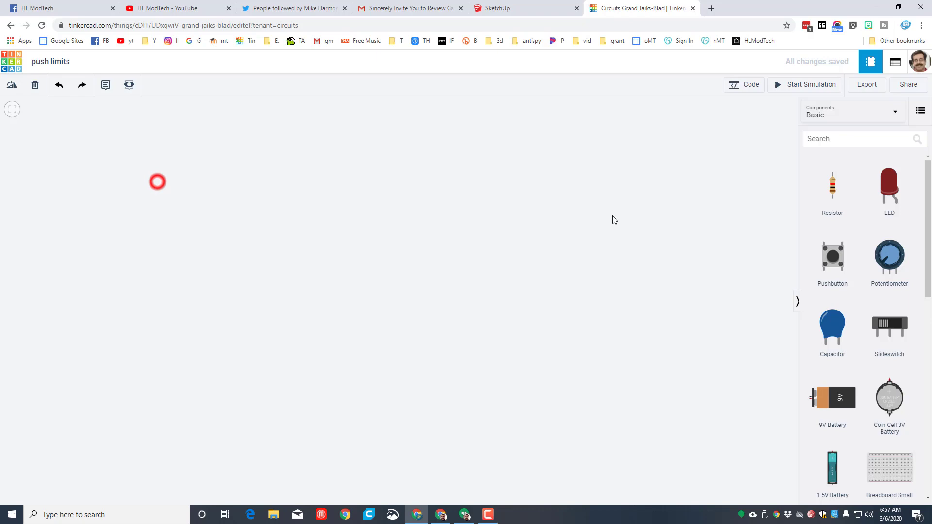
{"action": "left_click_drag", "start_coordinate": [874, 463], "coordinate": [418, 230]}
{"action": "left_click", "coordinate": [419, 230]}
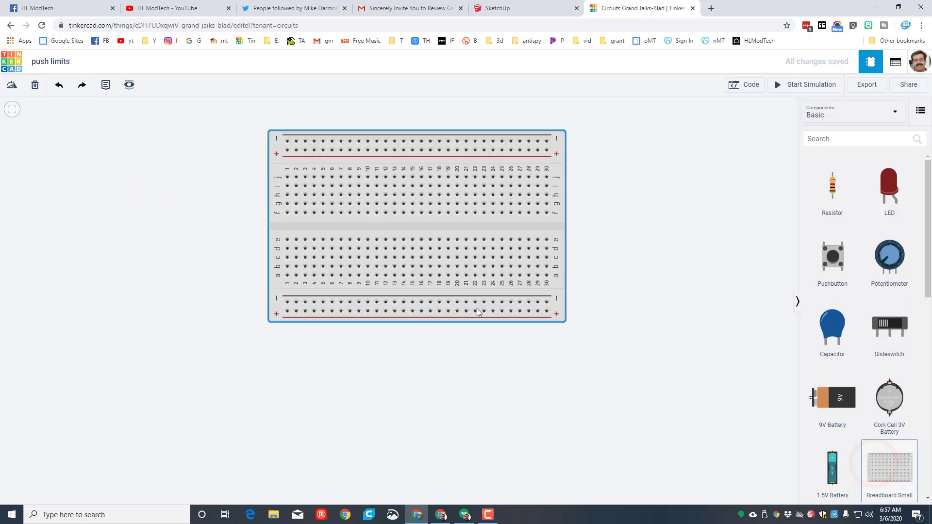
{"action": "left_click", "coordinate": [817, 410]}
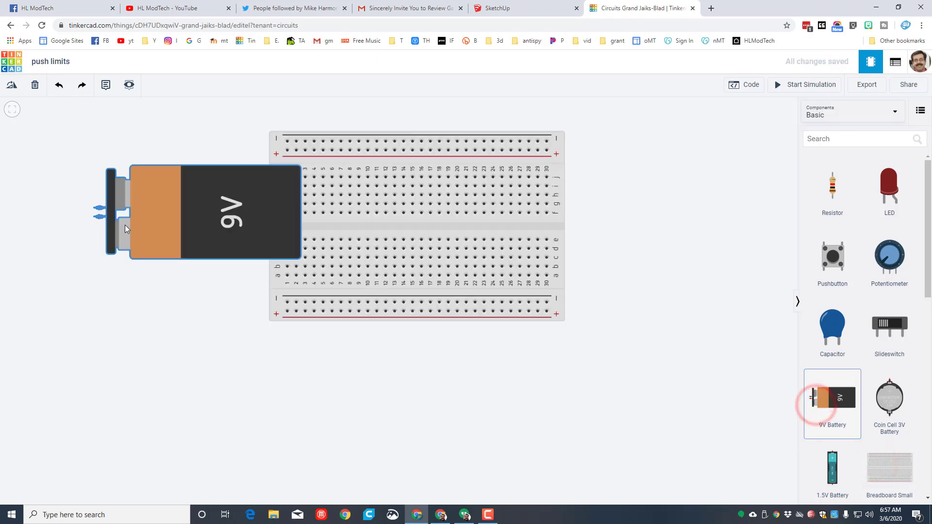
{"action": "left_click", "coordinate": [52, 276]}
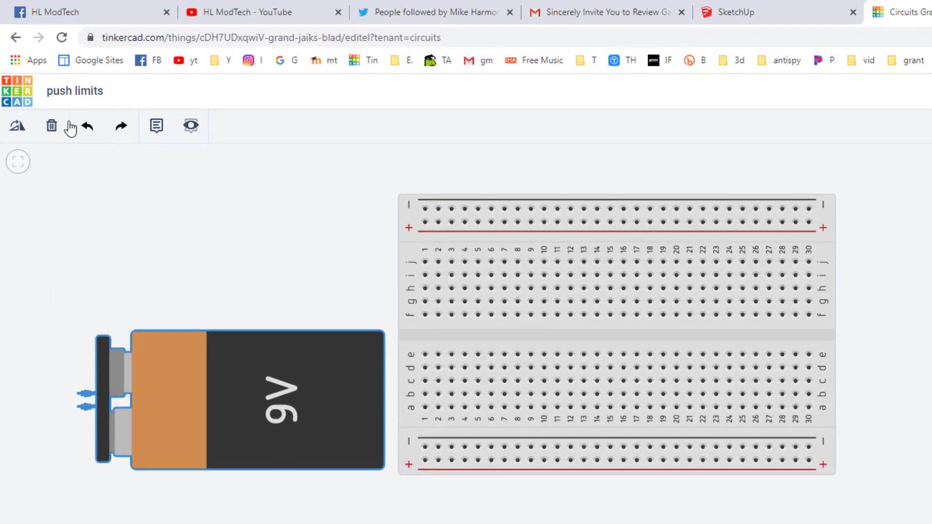
Step: Rotate the 9V battery so its terminals face upward and set it just left of the breadboard
{"action": "left_click", "coordinate": [19, 130]}
{"action": "left_click", "coordinate": [19, 130]}
{"action": "left_click", "coordinate": [19, 130]}
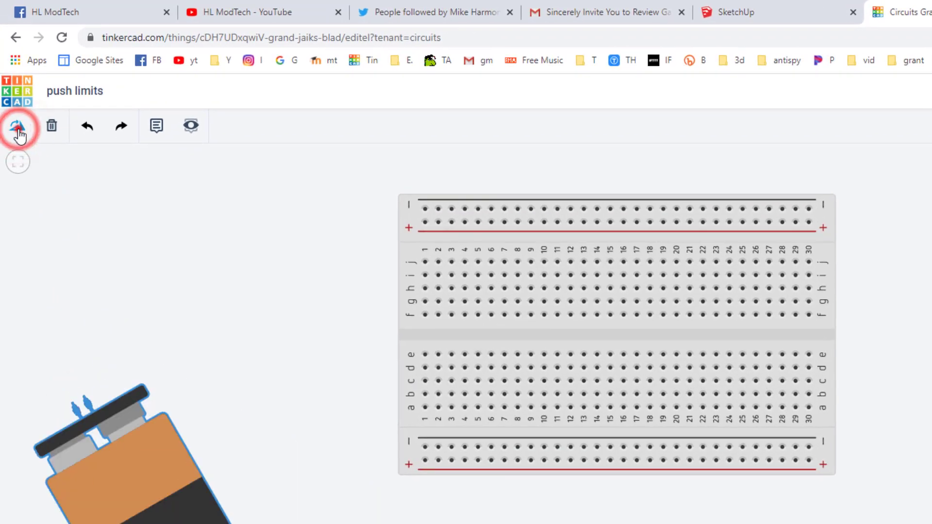
{"action": "left_click_drag", "start_coordinate": [73, 519], "coordinate": [276, 436]}
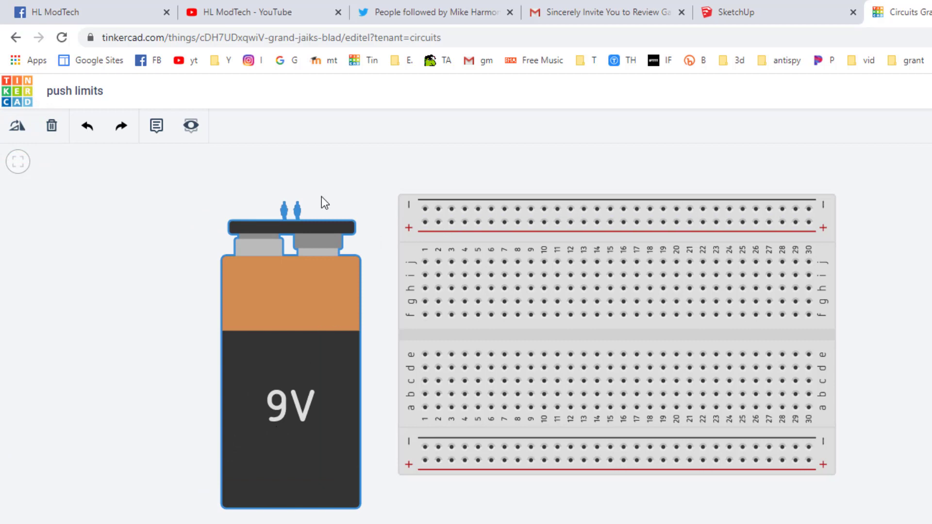
Step: Wire the battery's negative terminal to the negative rail in black and its positive terminal to the positive rail in red
{"action": "left_click", "coordinate": [297, 204]}
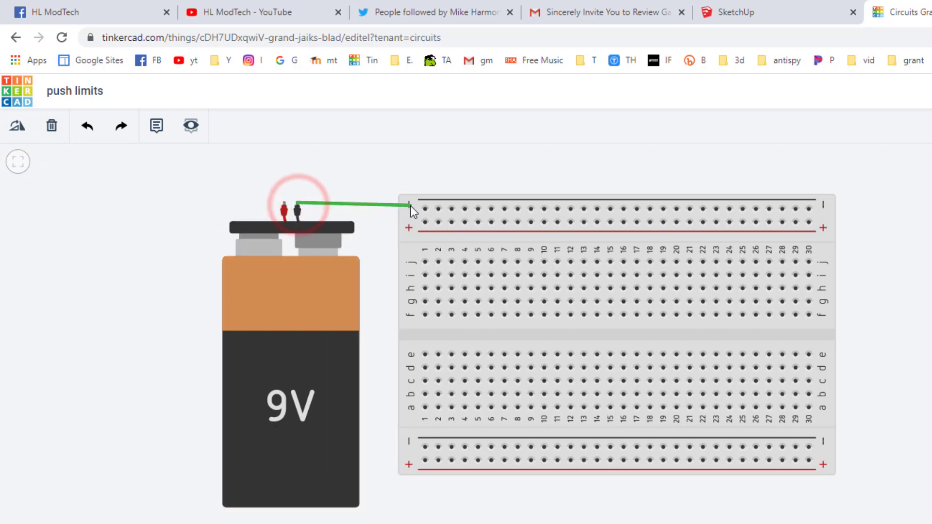
{"action": "left_click", "coordinate": [427, 213]}
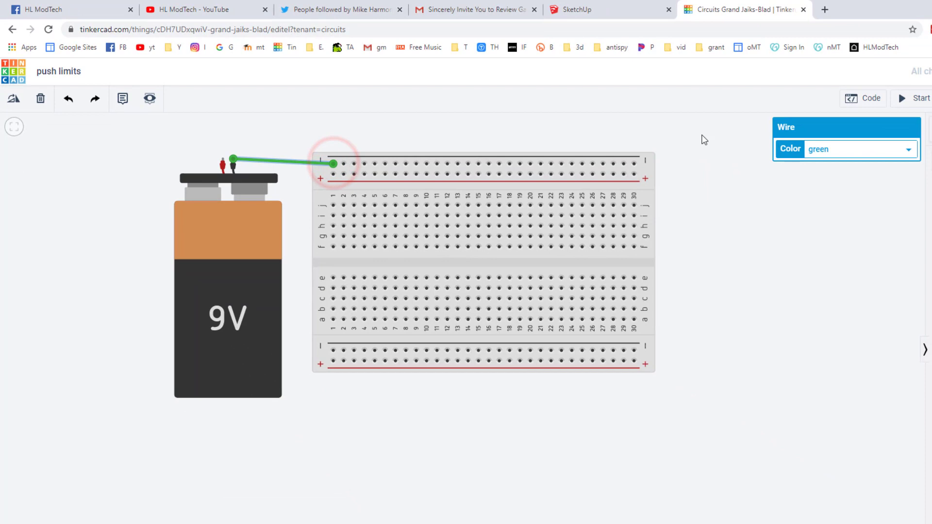
{"action": "left_click", "coordinate": [853, 154]}
{"action": "left_click", "coordinate": [844, 162]}
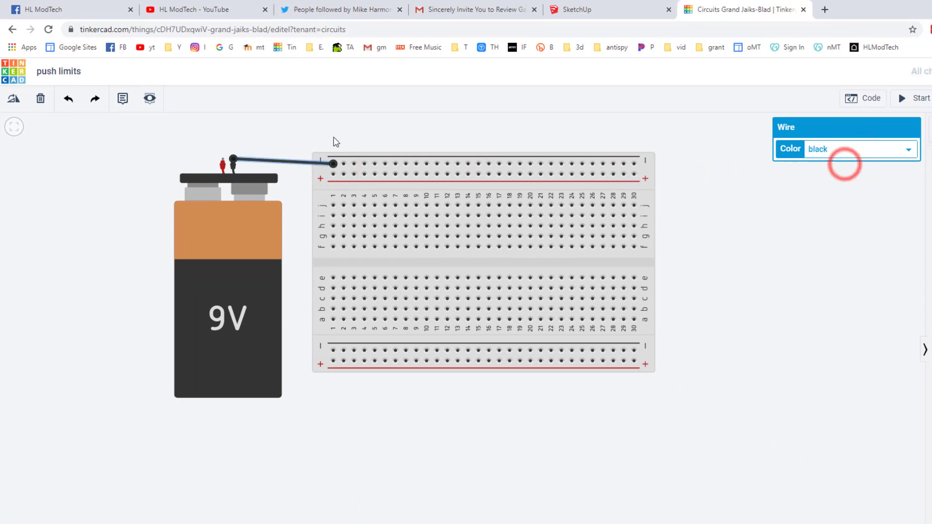
{"action": "left_click", "coordinate": [225, 162]}
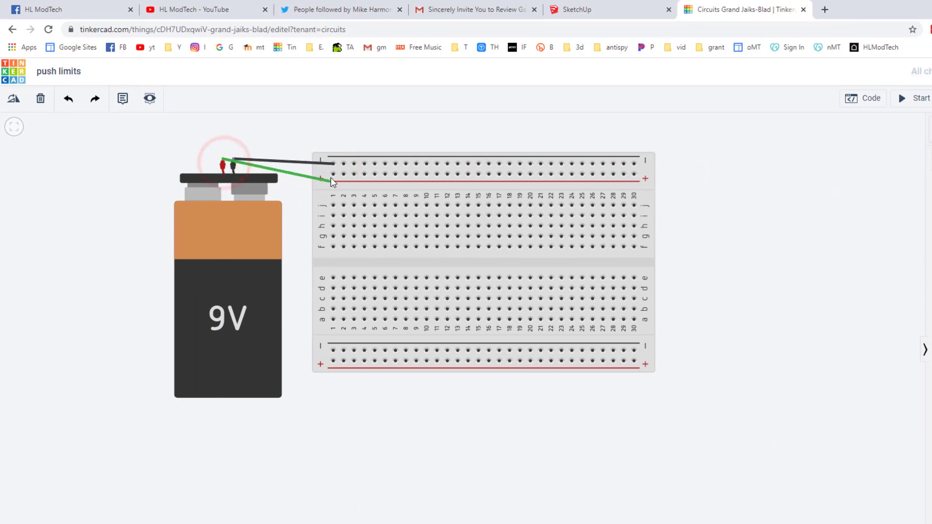
{"action": "left_click", "coordinate": [331, 174]}
{"action": "left_click", "coordinate": [837, 152]}
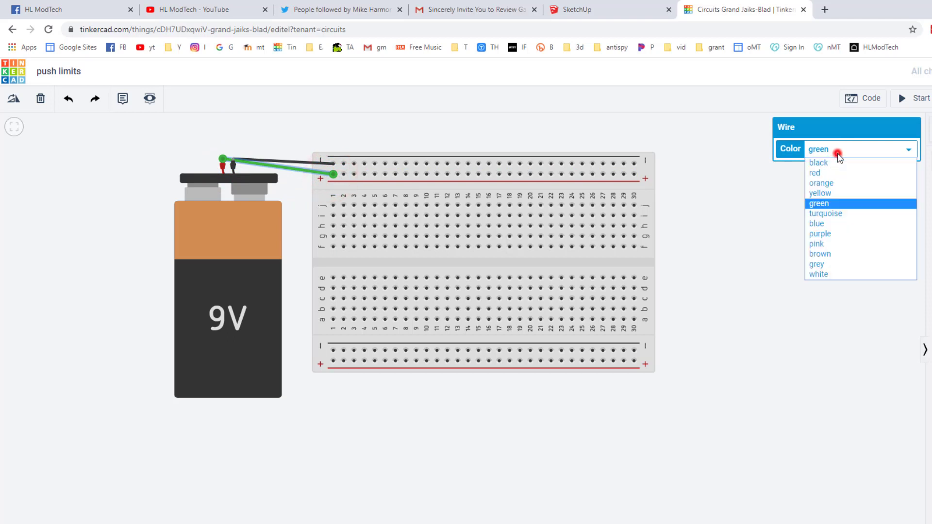
{"action": "left_click", "coordinate": [838, 175]}
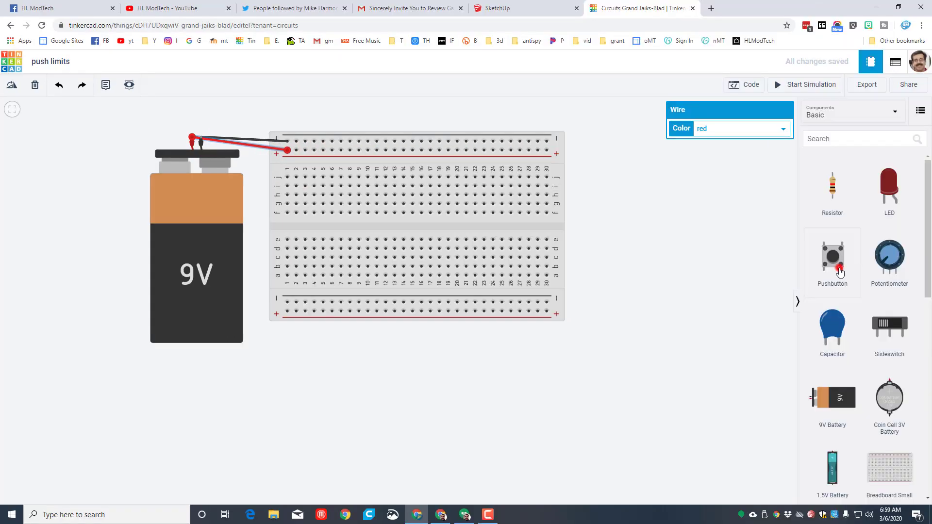
Step: Place a pushbutton near column 3, wire the positive rail to hole j2, and add a jumper from j4 to j7
{"action": "left_click_drag", "start_coordinate": [840, 272], "coordinate": [312, 203]}
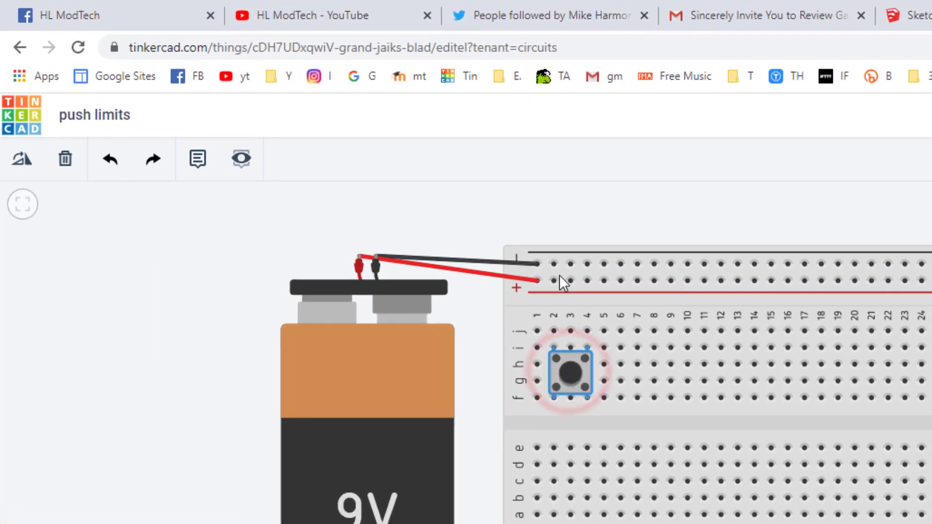
{"action": "left_click", "coordinate": [550, 280]}
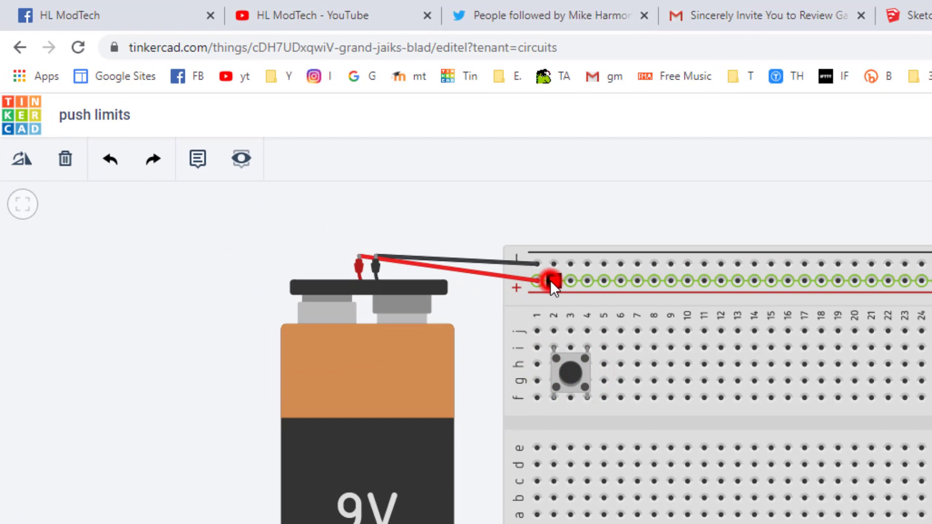
{"action": "left_click", "coordinate": [555, 334]}
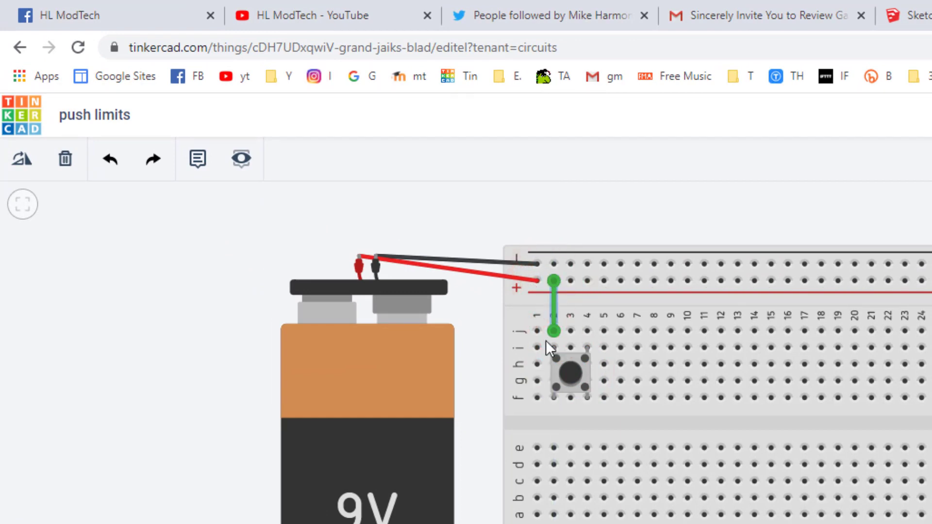
{"action": "left_click", "coordinate": [588, 331]}
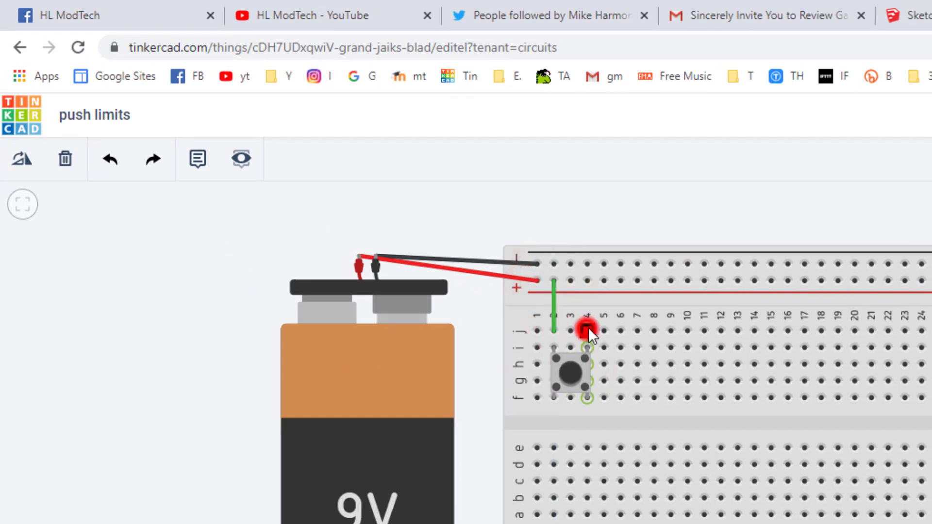
{"action": "left_click", "coordinate": [636, 330]}
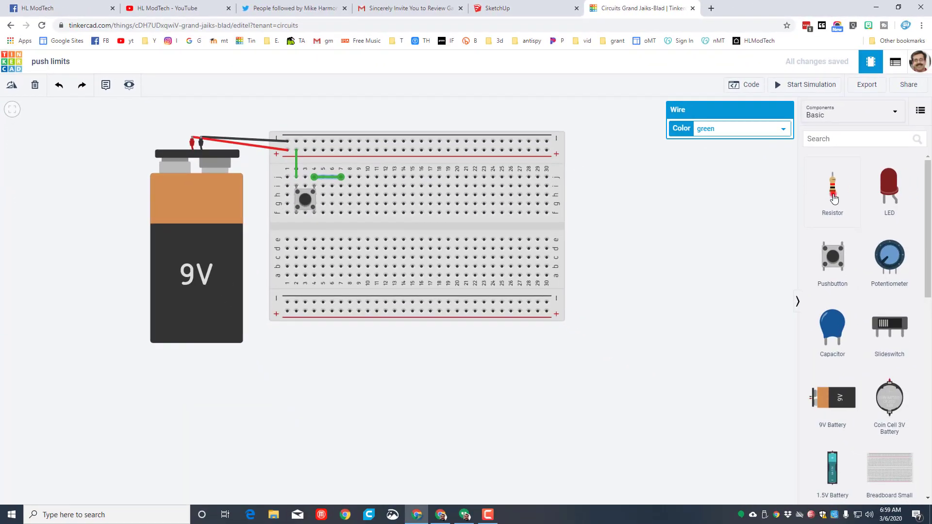
Step: Place a horizontal resistor in row i and run a black wire from j12 to the top negative rail
{"action": "left_click_drag", "start_coordinate": [834, 198], "coordinate": [358, 203]}
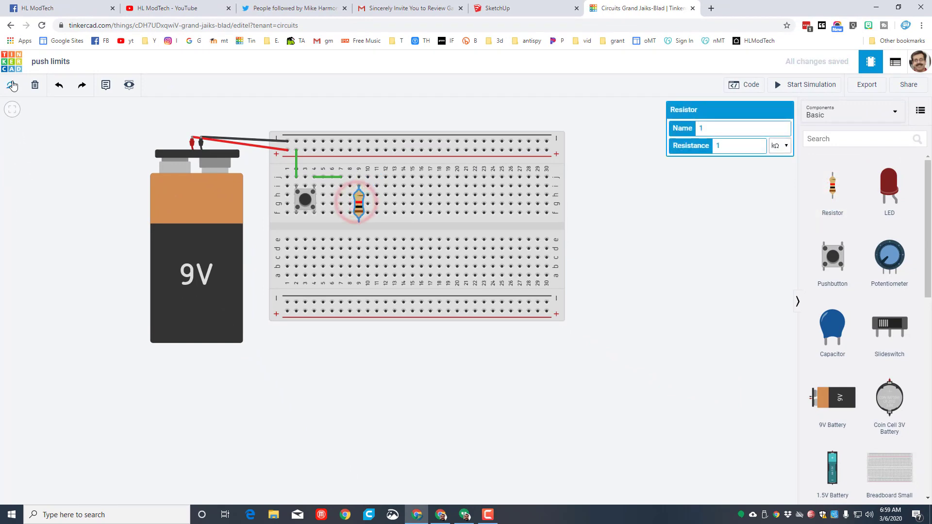
{"action": "left_click", "coordinate": [12, 85]}
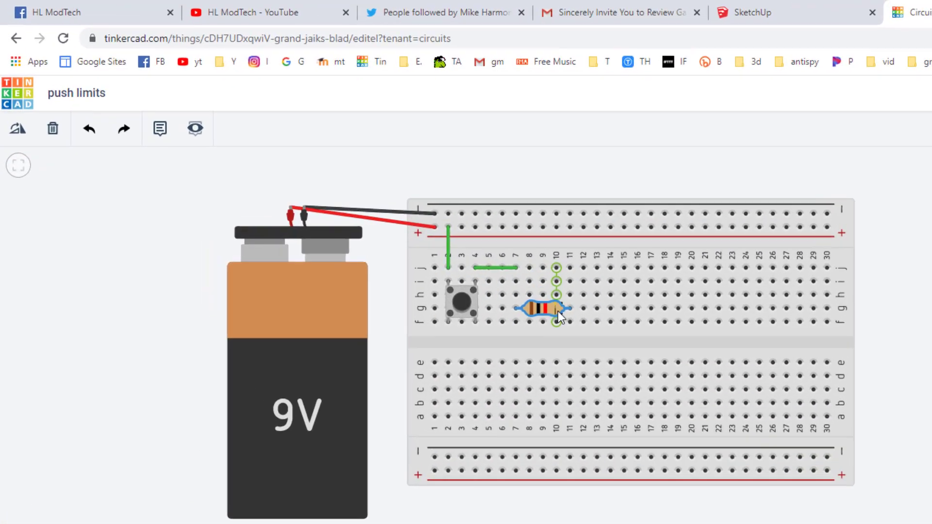
{"action": "left_click_drag", "start_coordinate": [373, 207], "coordinate": [370, 189]}
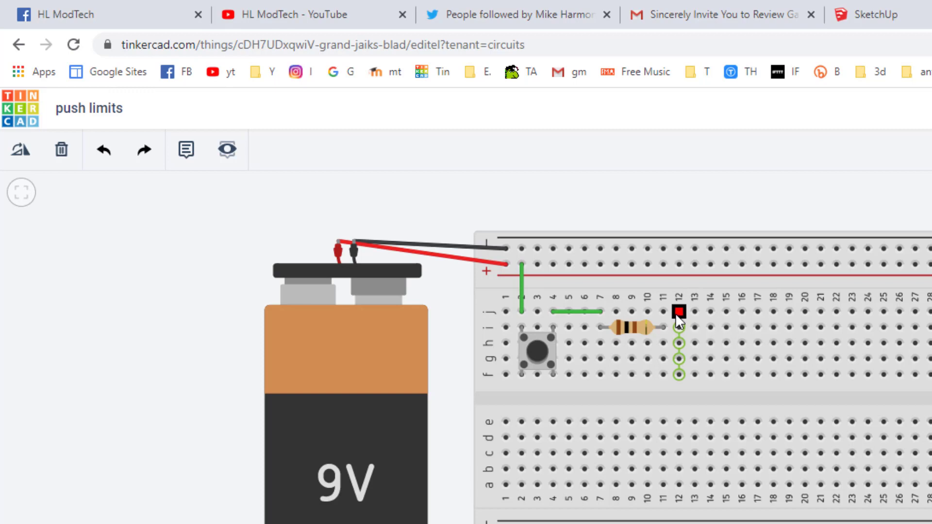
{"action": "left_click", "coordinate": [678, 312]}
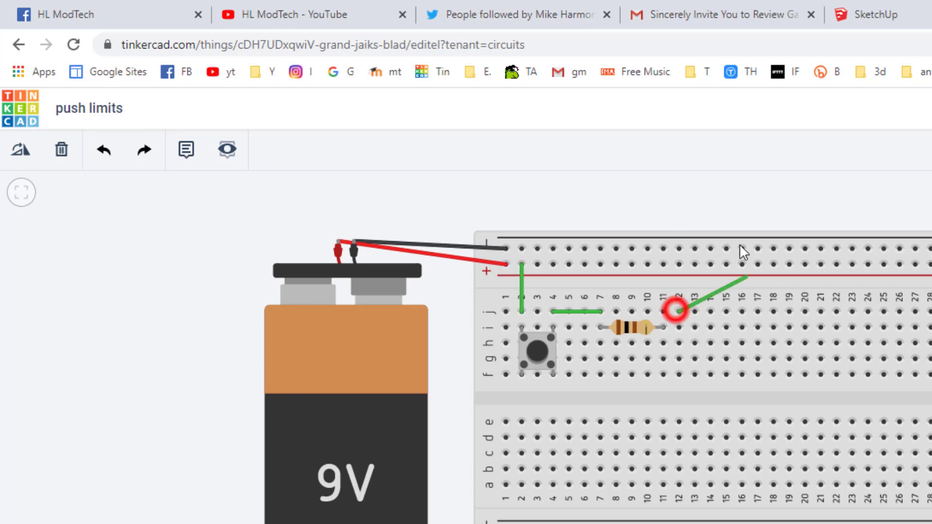
{"action": "left_click", "coordinate": [663, 248]}
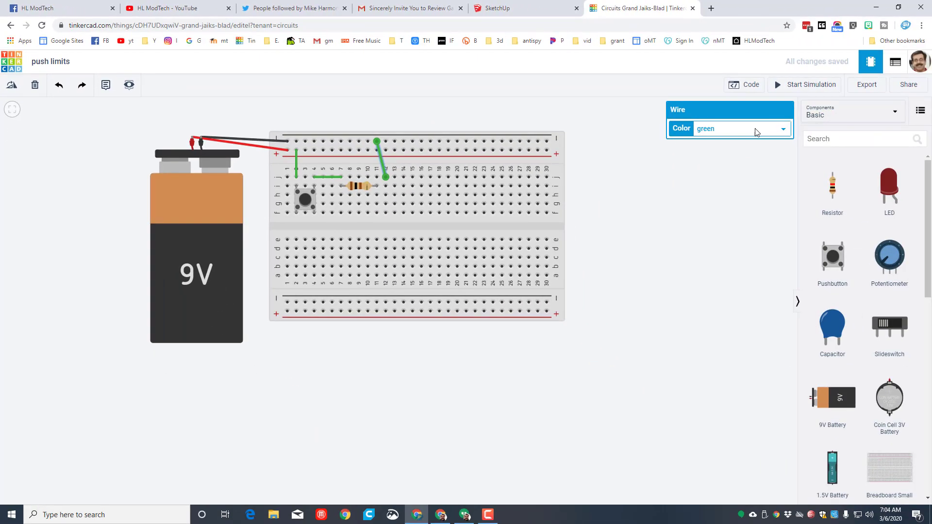
{"action": "left_click", "coordinate": [755, 132]}
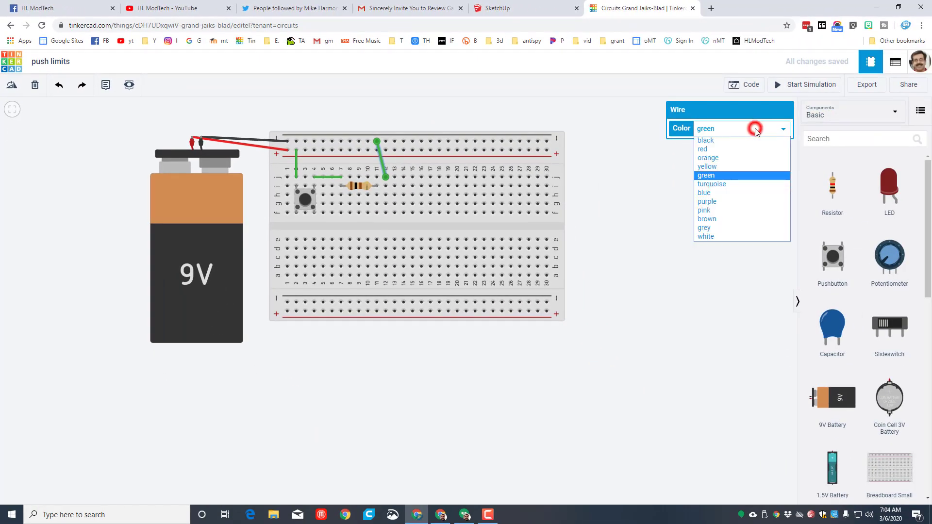
{"action": "left_click", "coordinate": [738, 139]}
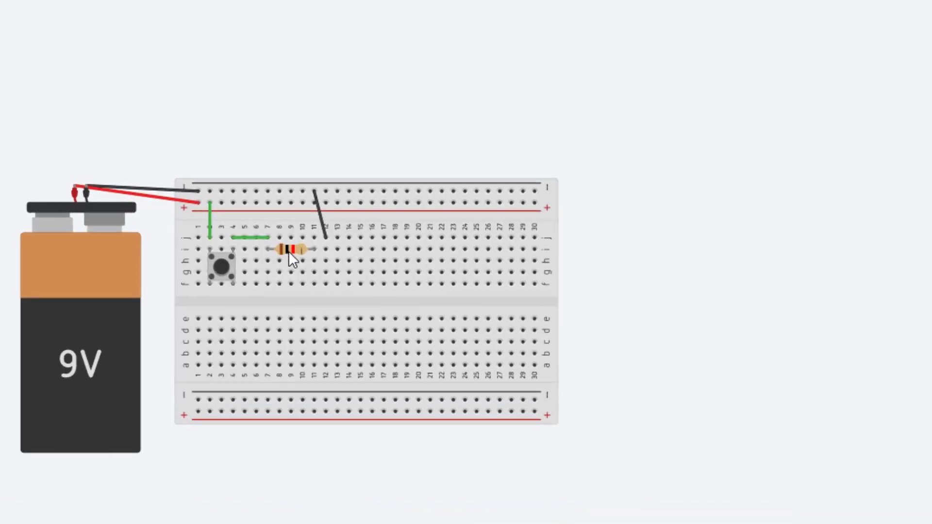
Step: Change the resistor's value from 1 kΩ to 100 Ω
{"action": "left_click", "coordinate": [358, 186]}
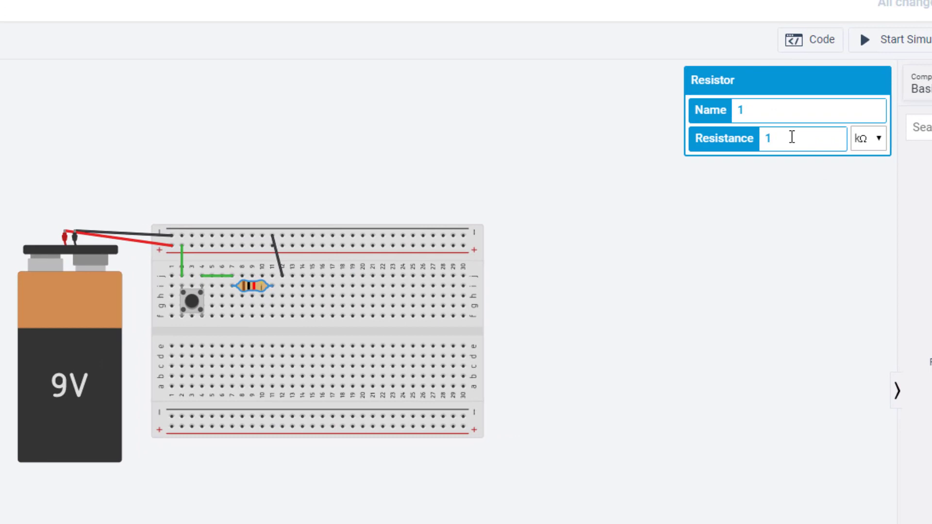
{"action": "left_click", "coordinate": [857, 139]}
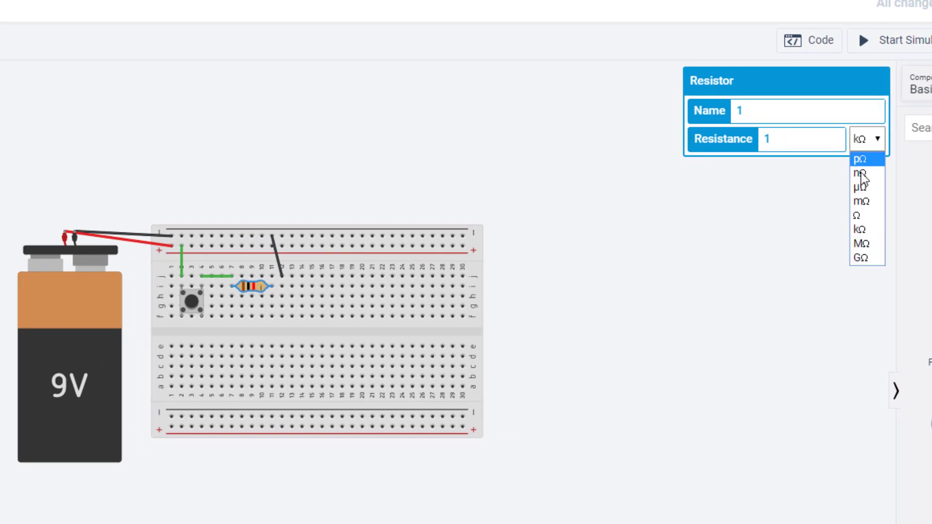
{"action": "left_click", "coordinate": [857, 215]}
{"action": "left_click", "coordinate": [794, 145]}
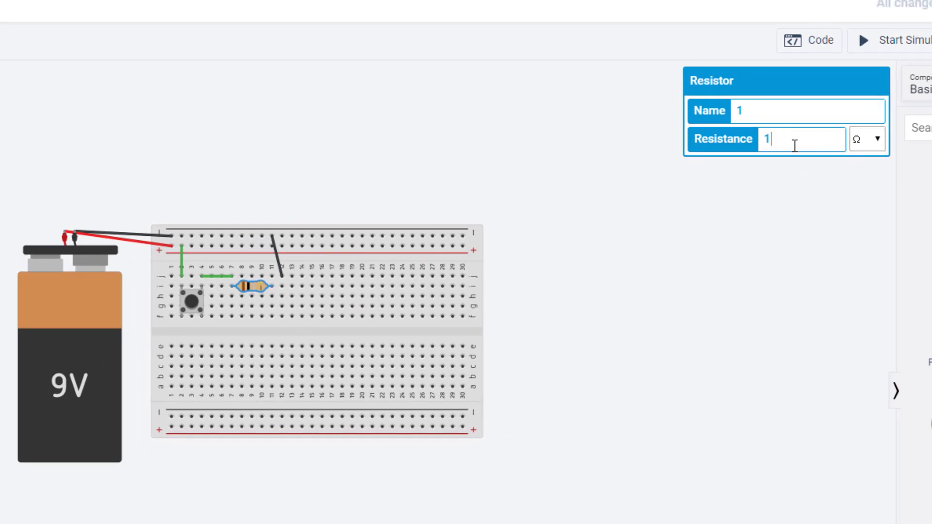
{"action": "type", "text": "00"}
{"action": "left_click", "coordinate": [809, 321]}
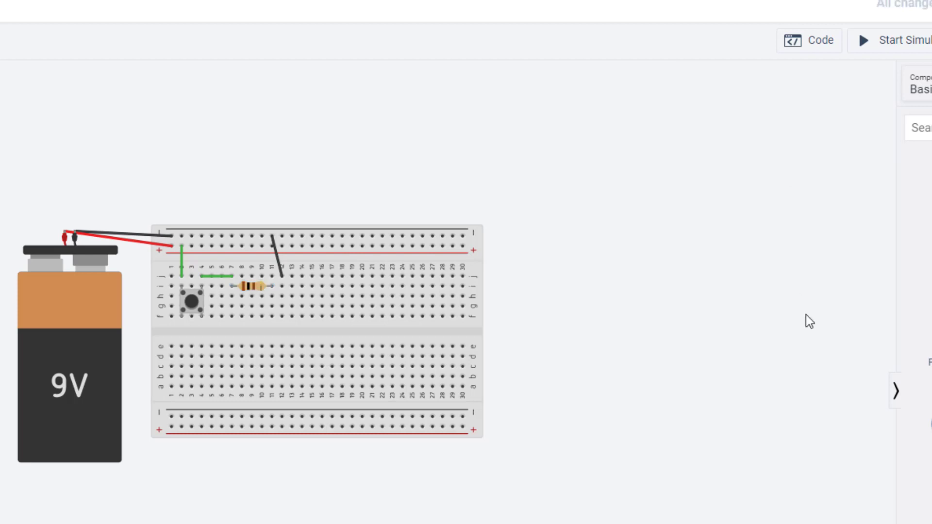
Step: Place a red LED right of the resistor and rotate it about 180° to point downward
{"action": "left_click_drag", "start_coordinate": [889, 190], "coordinate": [378, 212]}
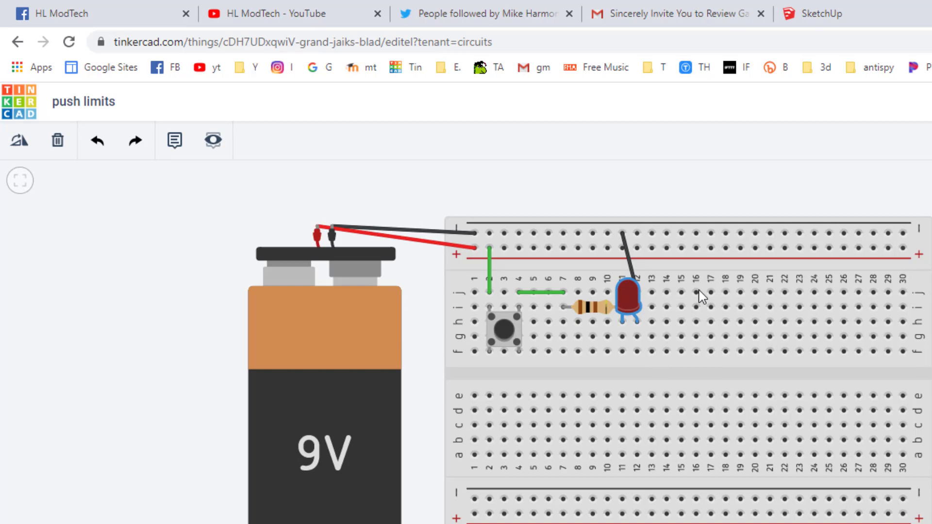
{"action": "left_click", "coordinate": [12, 144]}
{"action": "left_click", "coordinate": [13, 144]}
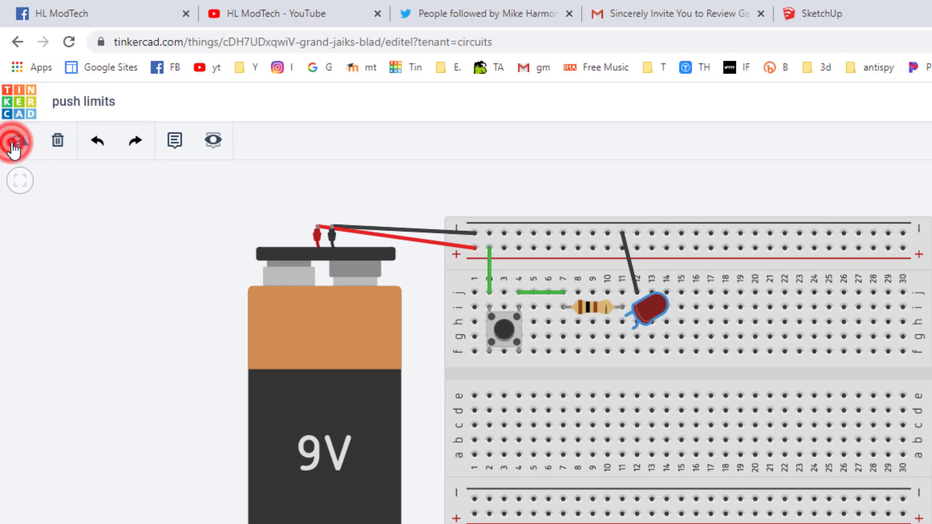
{"action": "left_click", "coordinate": [12, 144]}
{"action": "left_click", "coordinate": [13, 143]}
{"action": "left_click", "coordinate": [12, 144]}
{"action": "left_click", "coordinate": [12, 144]}
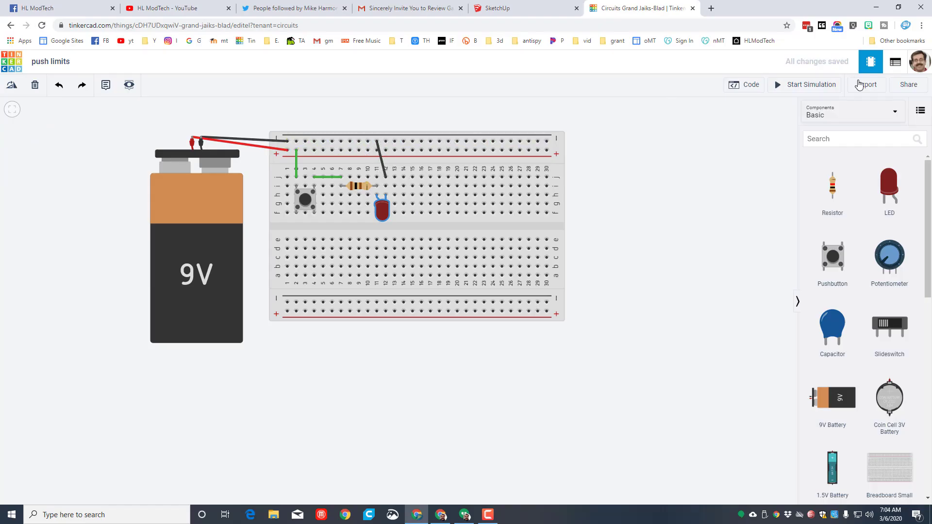
Step: Start the simulation and press the pushbutton several times to light the LED
{"action": "left_click", "coordinate": [798, 86]}
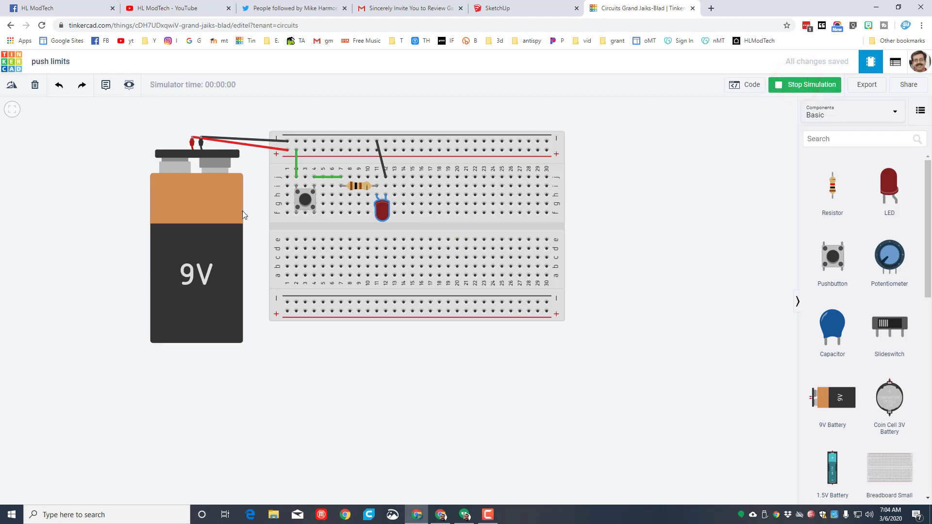
{"action": "left_click", "coordinate": [304, 199]}
{"action": "left_click", "coordinate": [304, 199]}
{"action": "left_click", "coordinate": [304, 199]}
Step: Raise the resistor to 100 kΩ, retest the pushbutton, and stop the simulation
{"action": "left_click", "coordinate": [361, 186]}
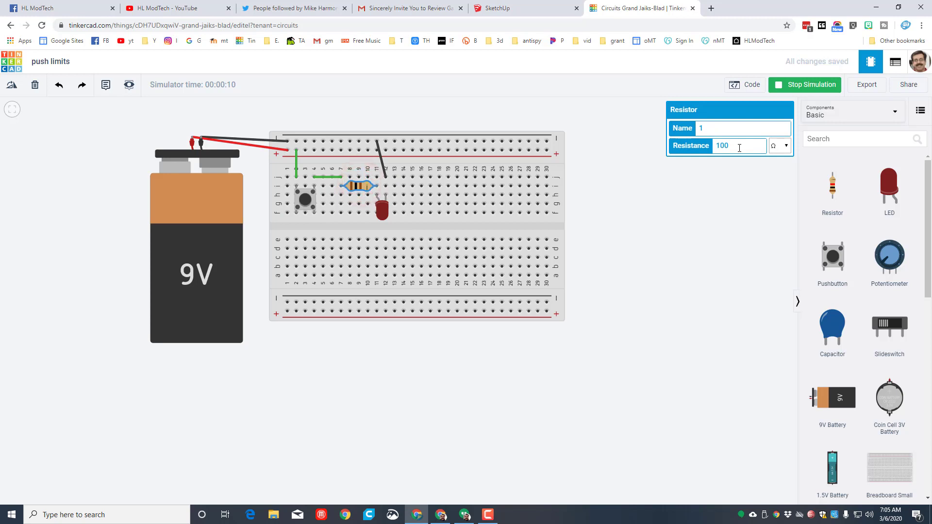
{"action": "left_click", "coordinate": [780, 145]}
{"action": "left_click", "coordinate": [306, 200]}
{"action": "left_click", "coordinate": [304, 200]}
{"action": "left_click", "coordinate": [792, 88]}
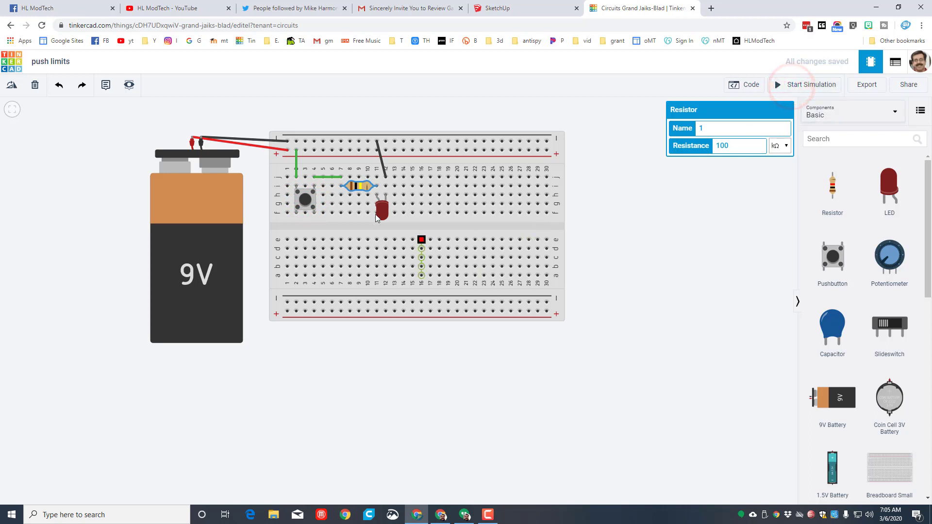
{"action": "left_click", "coordinate": [306, 151]}
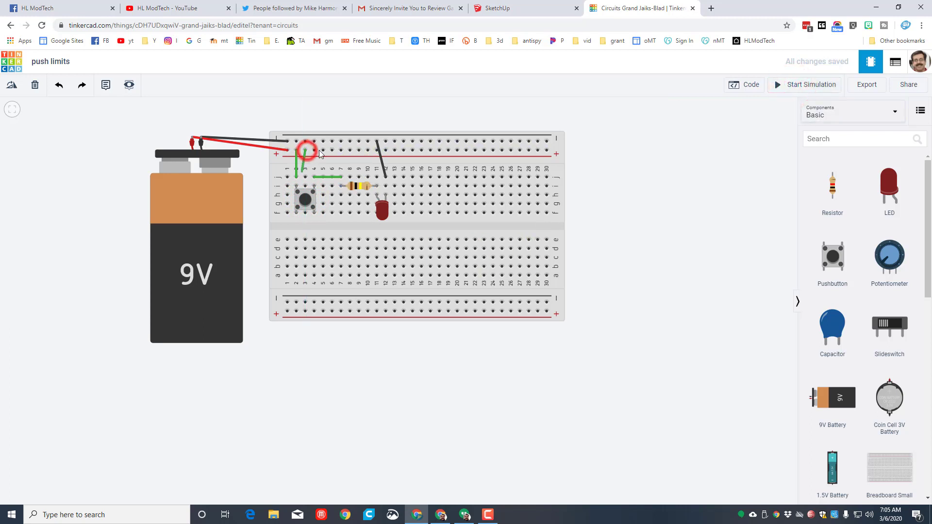
Step: Run a green wire from the top rail into the lower half, add a second pushbutton and an e4–e5 jumper
{"action": "left_click", "coordinate": [296, 239]}
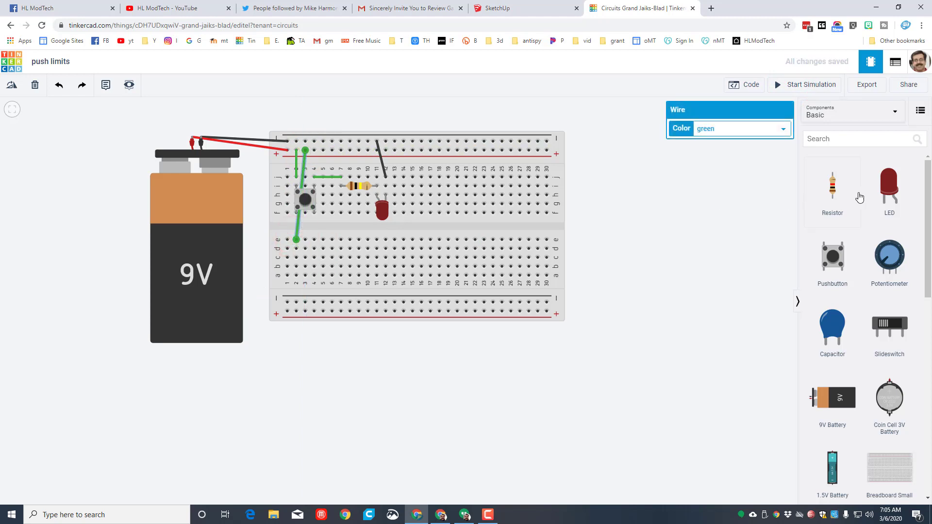
{"action": "left_click_drag", "start_coordinate": [821, 256], "coordinate": [309, 263]}
{"action": "left_click", "coordinate": [315, 240]}
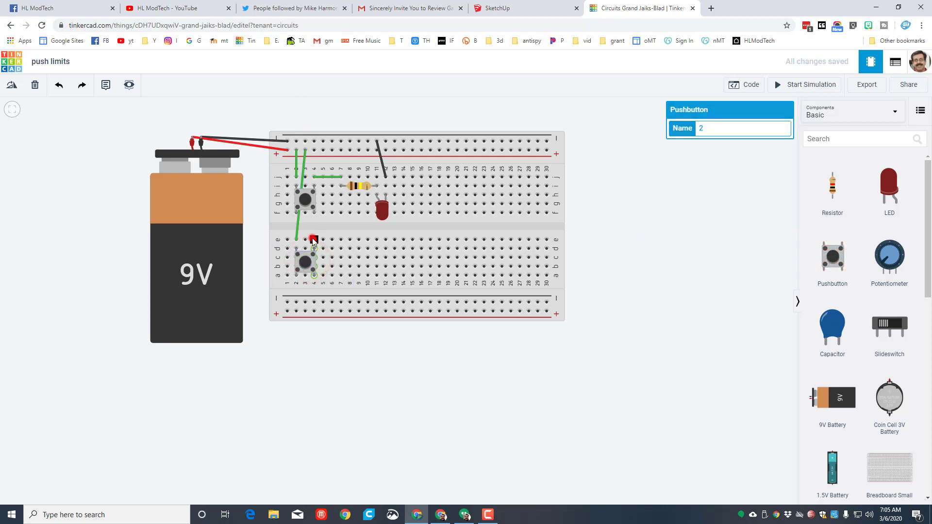
{"action": "left_click", "coordinate": [323, 240]}
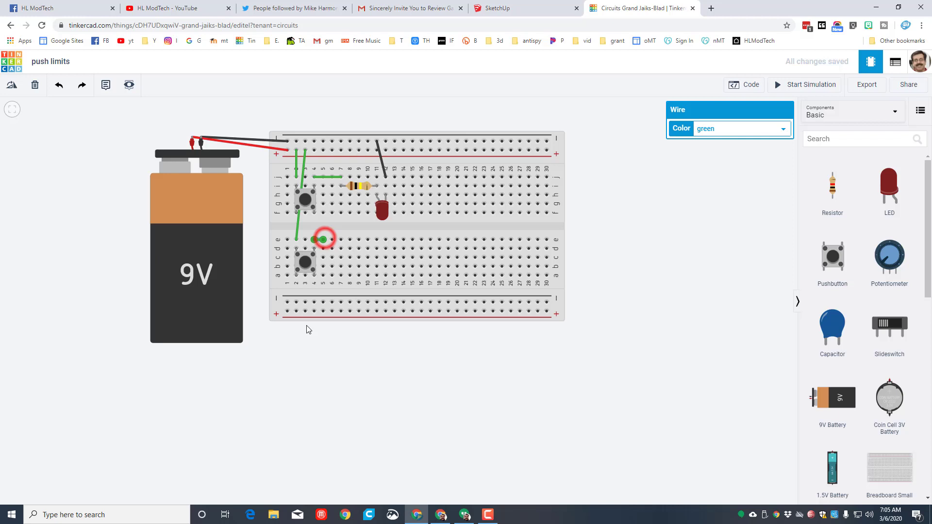
Step: Add a second resistor, turned horizontal, in row d across columns 5–9
{"action": "left_click_drag", "start_coordinate": [829, 197], "coordinate": [350, 257]}
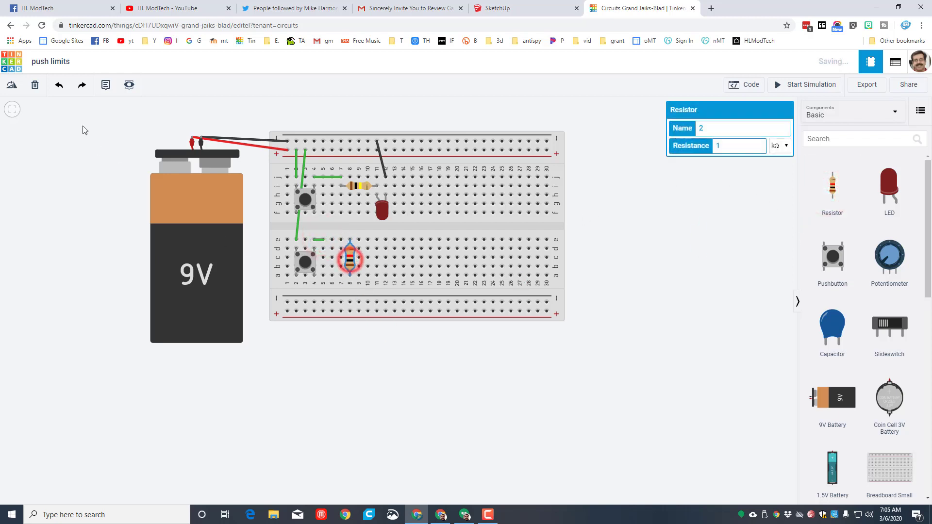
{"action": "left_click", "coordinate": [11, 86]}
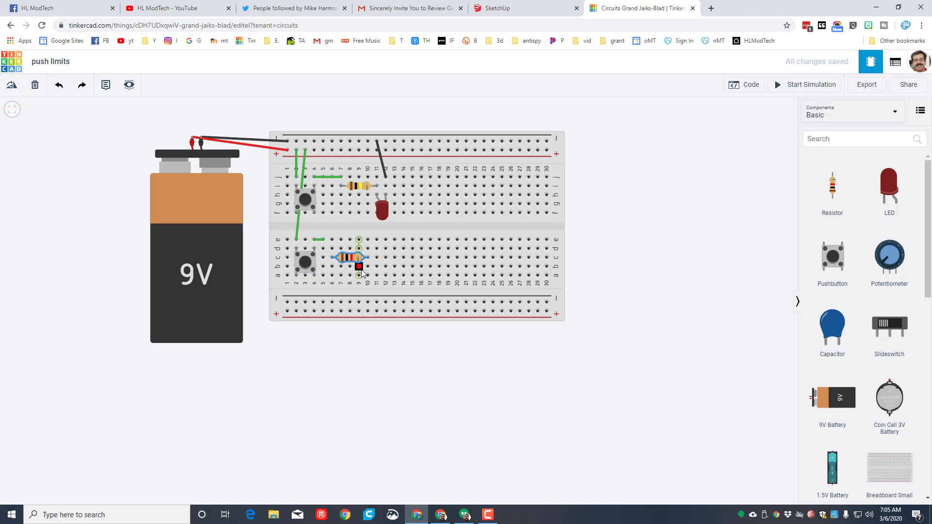
{"action": "left_click_drag", "start_coordinate": [343, 257], "coordinate": [334, 249]}
Step: Draw a black wire from hole e10 to the top rail
{"action": "left_click", "coordinate": [367, 240]}
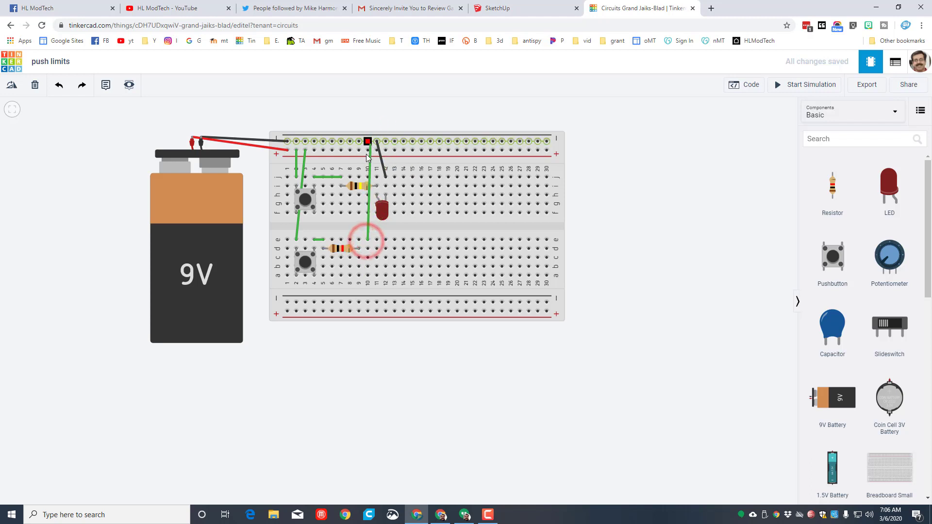
{"action": "left_click", "coordinate": [359, 141]}
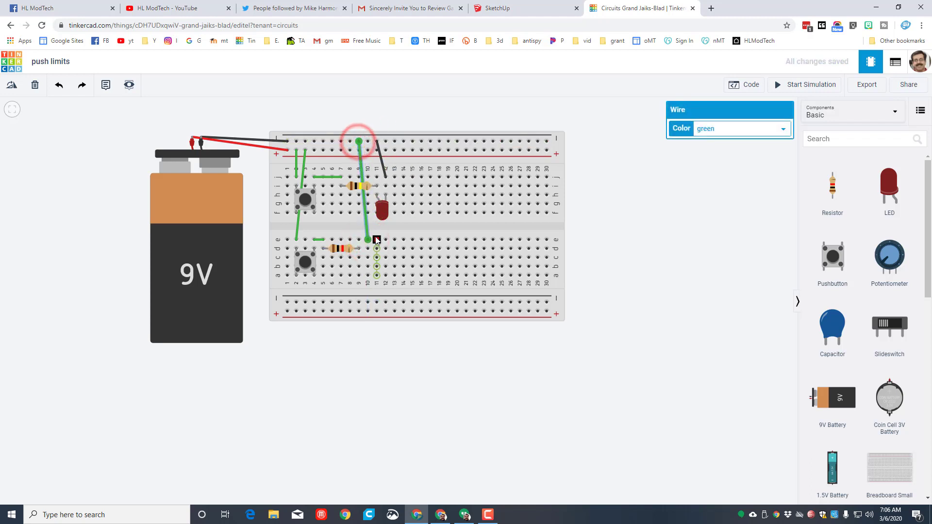
{"action": "left_click", "coordinate": [747, 131]}
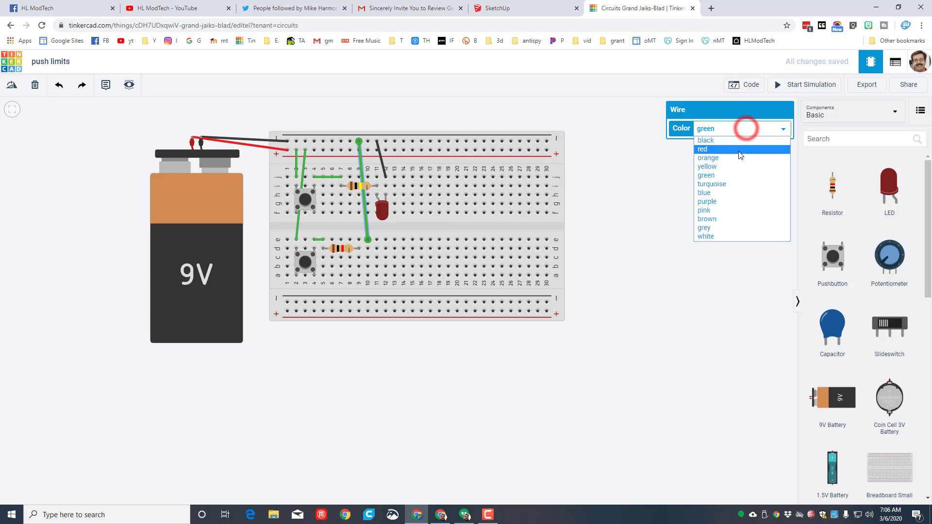
{"action": "left_click", "coordinate": [729, 142]}
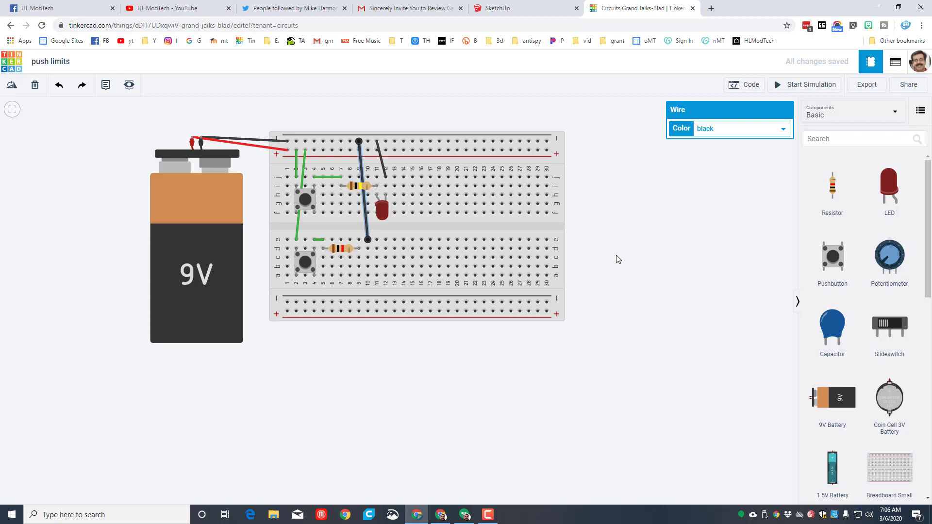
Step: Place a second LED on the lower half and rotate it about 180°
{"action": "left_click_drag", "start_coordinate": [896, 189], "coordinate": [364, 255]}
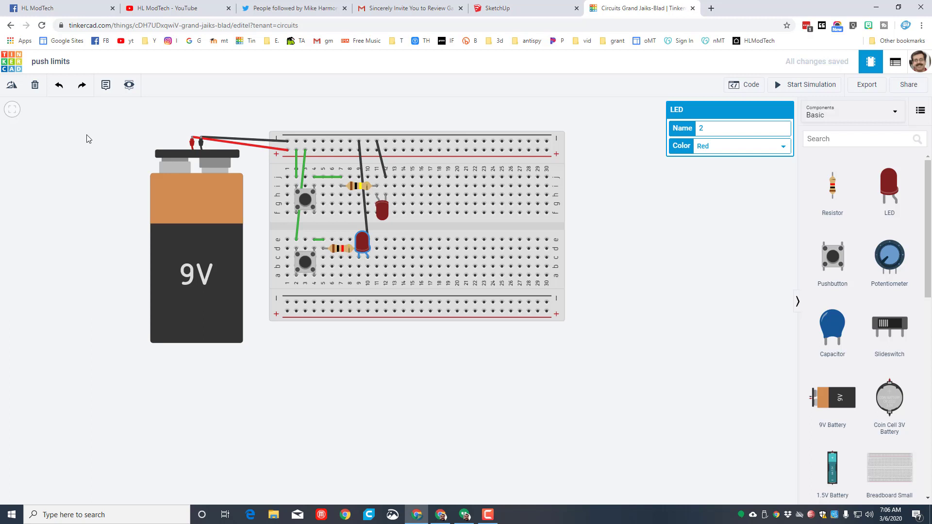
{"action": "left_click", "coordinate": [14, 89]}
{"action": "left_click", "coordinate": [14, 89]}
{"action": "left_click", "coordinate": [15, 89]}
{"action": "left_click", "coordinate": [14, 89]}
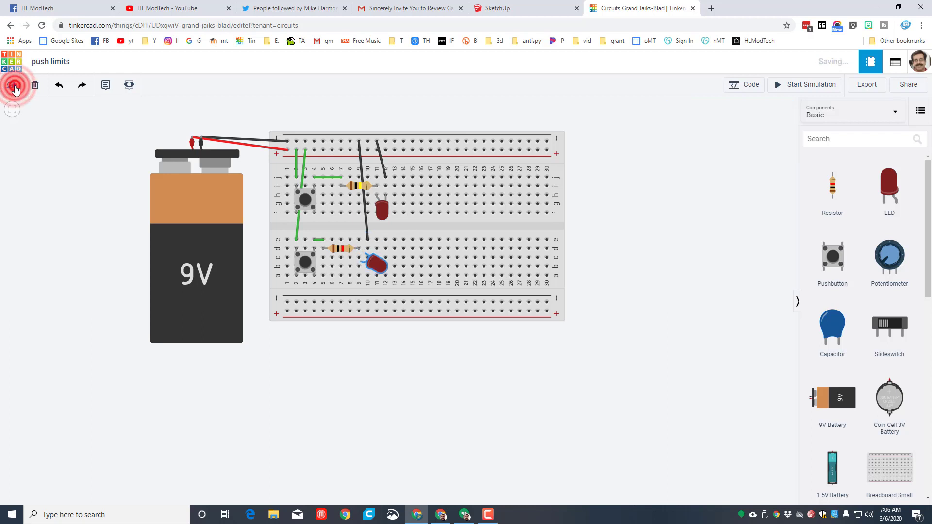
{"action": "left_click", "coordinate": [14, 89]}
{"action": "left_click", "coordinate": [14, 89]}
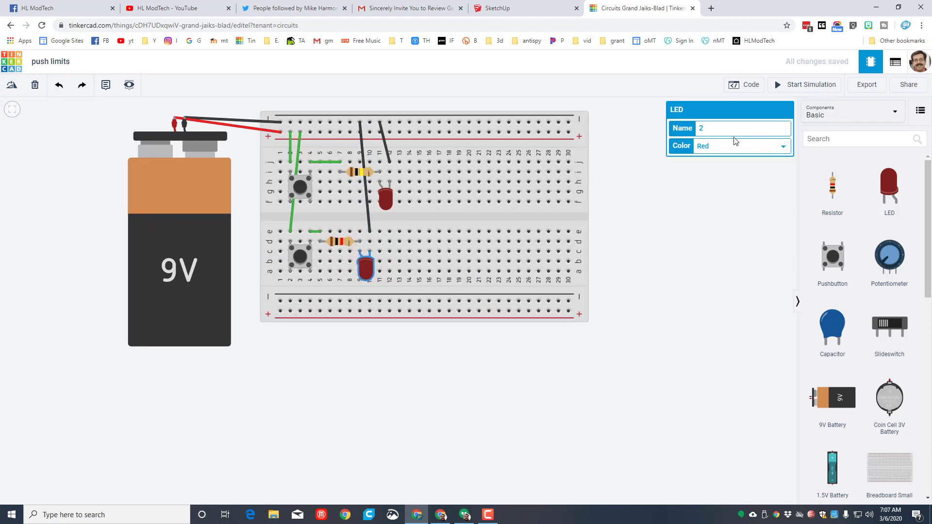
Step: Set the lower LED's colour to Green and start the simulation
{"action": "left_click", "coordinate": [721, 154]}
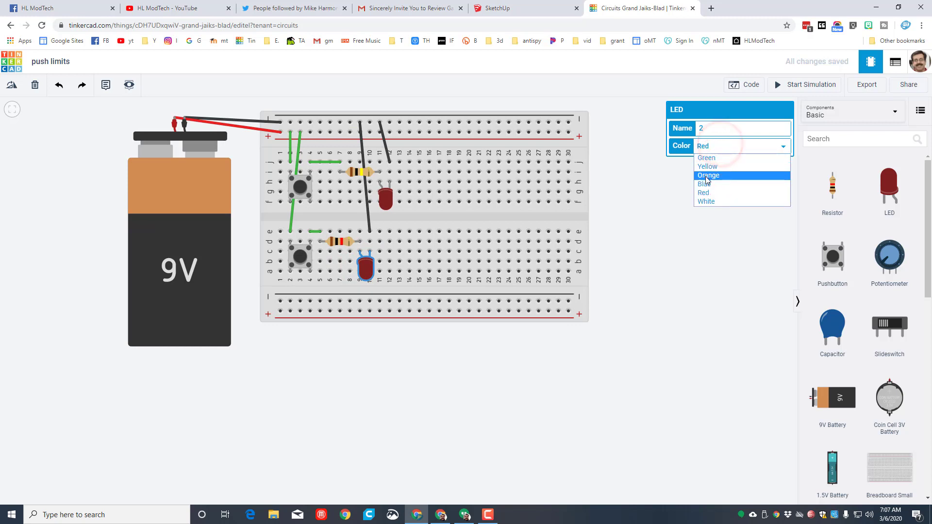
{"action": "left_click", "coordinate": [706, 150]}
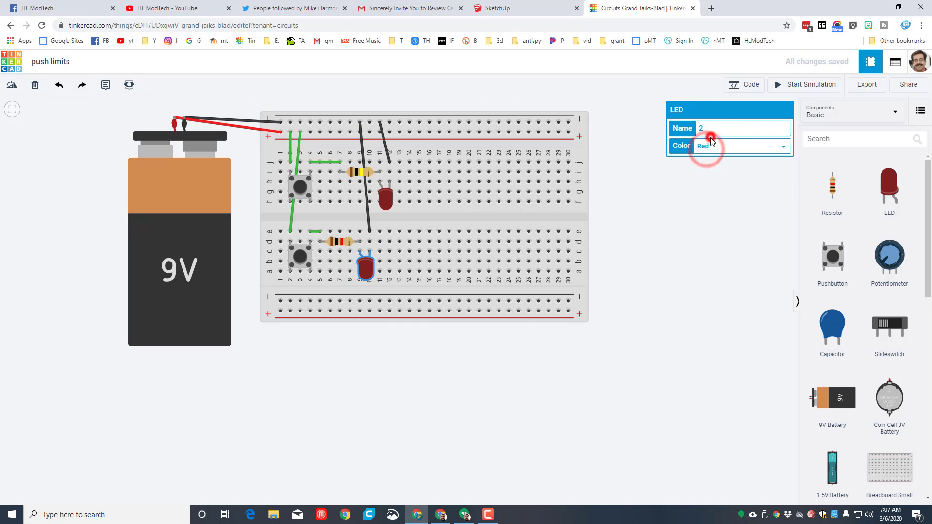
{"action": "left_click", "coordinate": [707, 147]}
{"action": "left_click", "coordinate": [709, 156]}
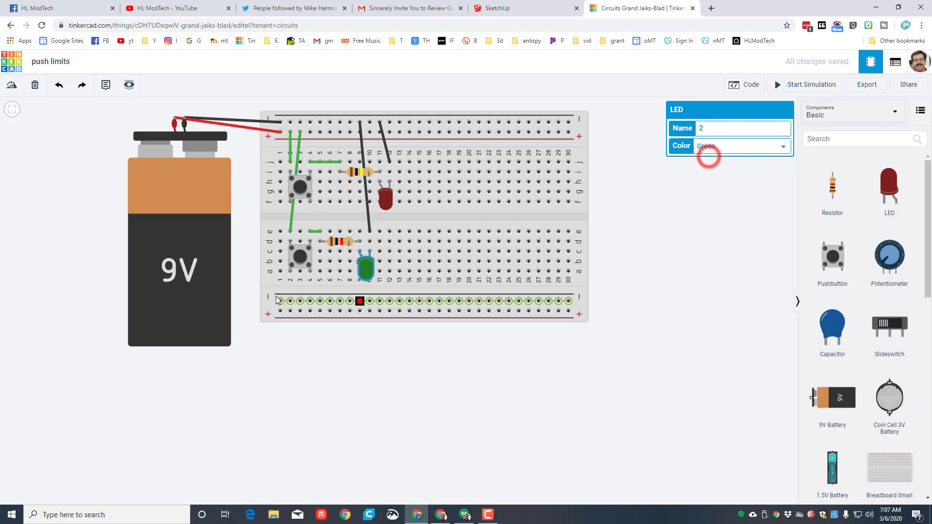
{"action": "left_click", "coordinate": [787, 87]}
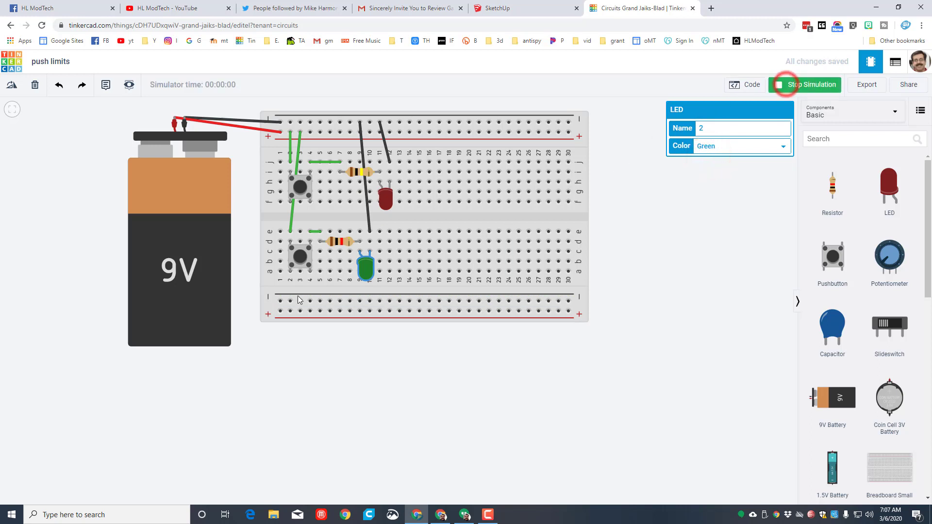
Step: Press the upper and lower pushbuttons to test the red and green LEDs
{"action": "left_click", "coordinate": [301, 257]}
{"action": "left_click", "coordinate": [306, 193]}
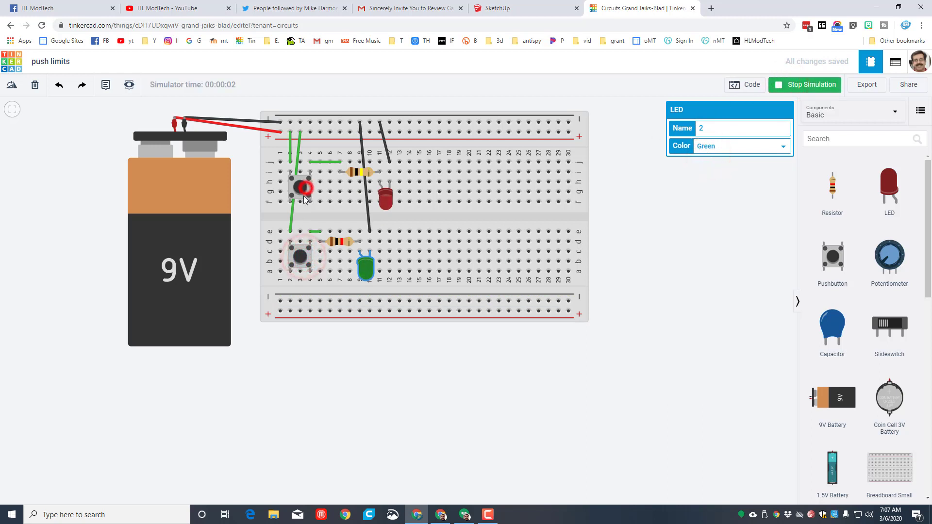
{"action": "left_click", "coordinate": [304, 261]}
{"action": "left_click", "coordinate": [304, 185]}
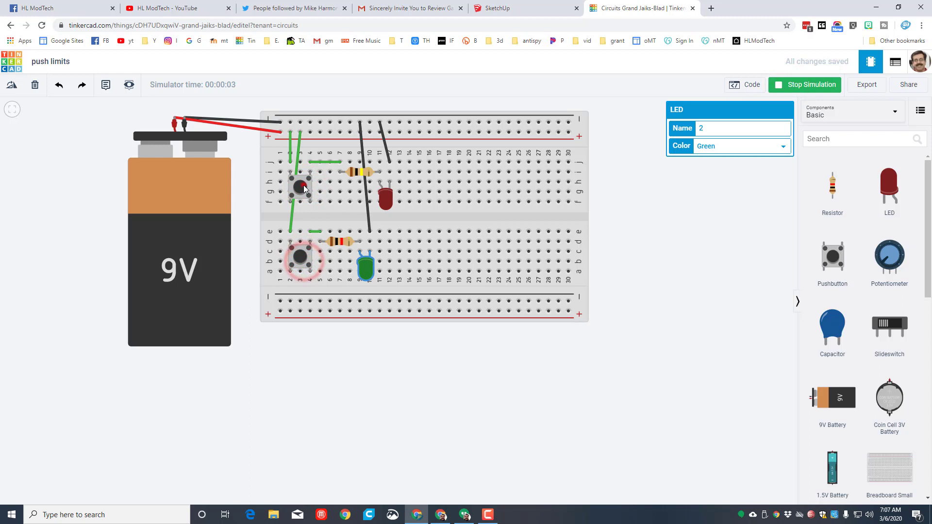
{"action": "left_click", "coordinate": [303, 256]}
Step: Set the lower resistor to 200 Ω
{"action": "left_click", "coordinate": [337, 242]}
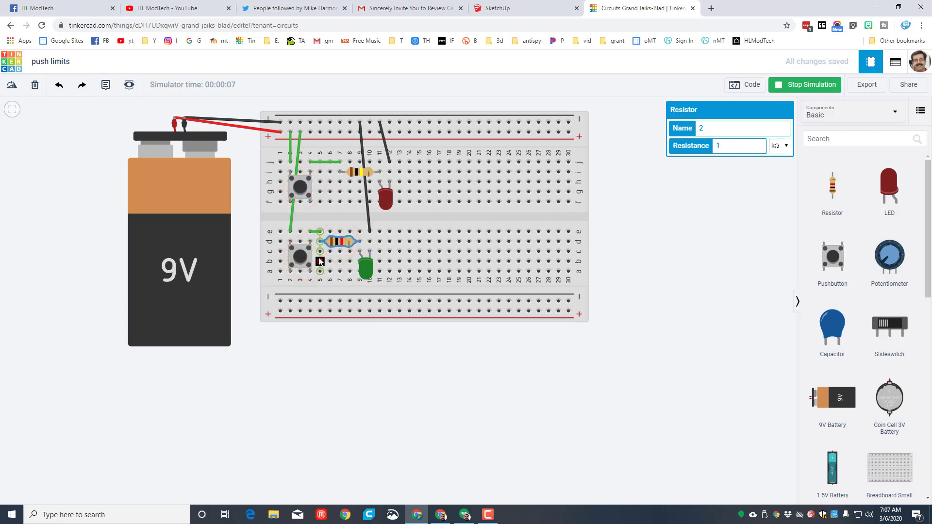
{"action": "left_click", "coordinate": [349, 243]}
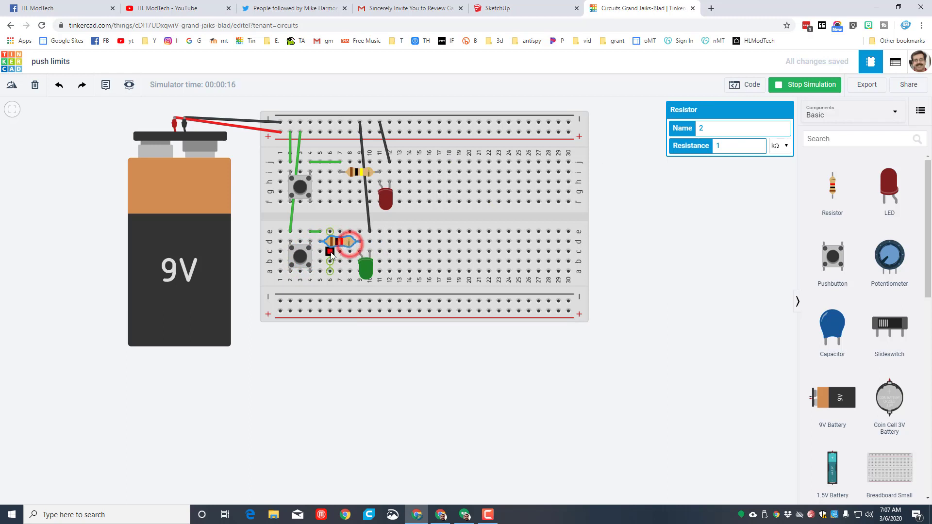
{"action": "left_click", "coordinate": [784, 146]}
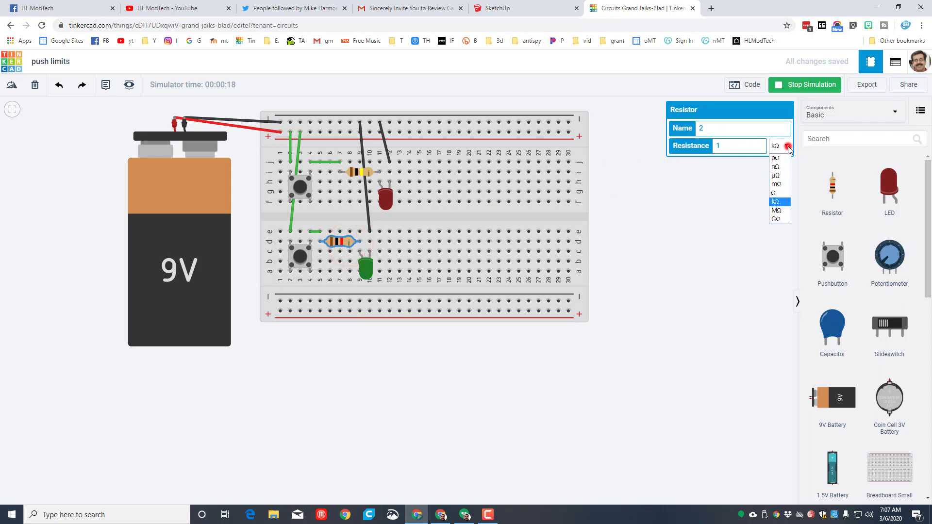
{"action": "left_click", "coordinate": [780, 193]}
{"action": "left_click", "coordinate": [743, 146]}
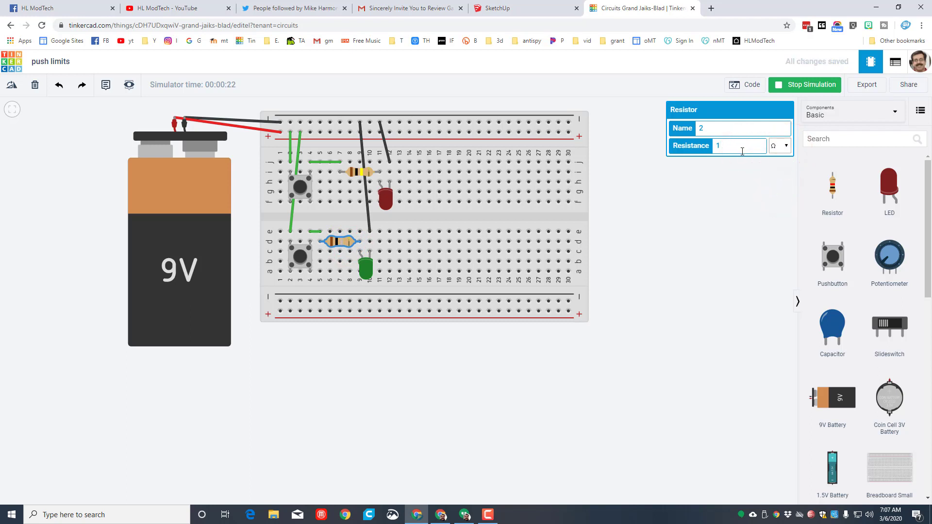
{"action": "key", "text": "BackSpace"}
{"action": "type", "text": "200"}
Step: Change the upper resistor from 100 to 200 Ω
{"action": "left_click", "coordinate": [372, 171]}
{"action": "left_click", "coordinate": [775, 146]}
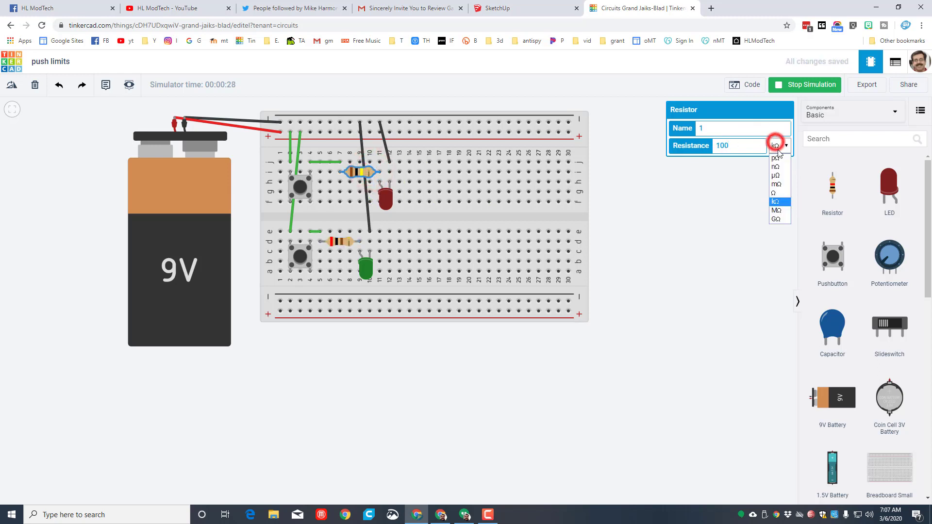
{"action": "left_click", "coordinate": [777, 193]}
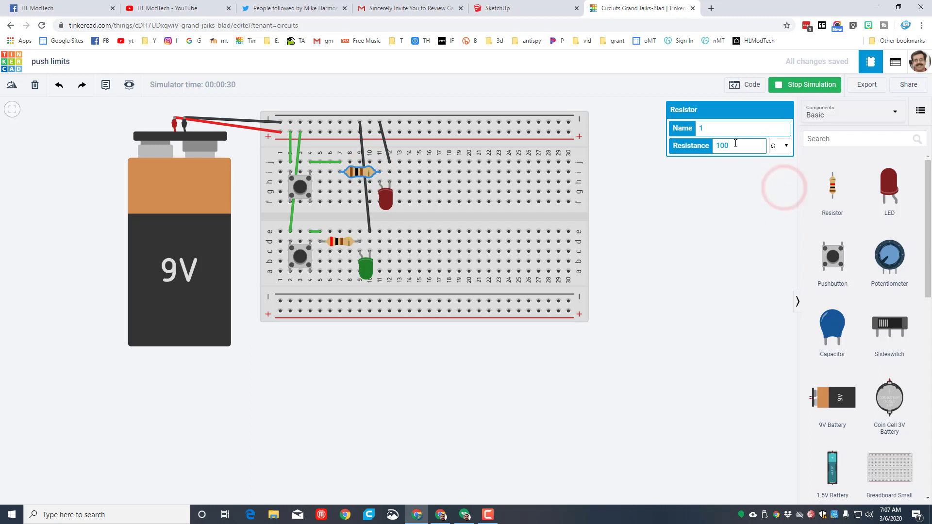
{"action": "left_click_drag", "start_coordinate": [742, 146], "coordinate": [705, 143]}
{"action": "type", "text": "2"}
Step: Press both pushbuttons to check that the red and green LEDs light
{"action": "left_click", "coordinate": [300, 188]}
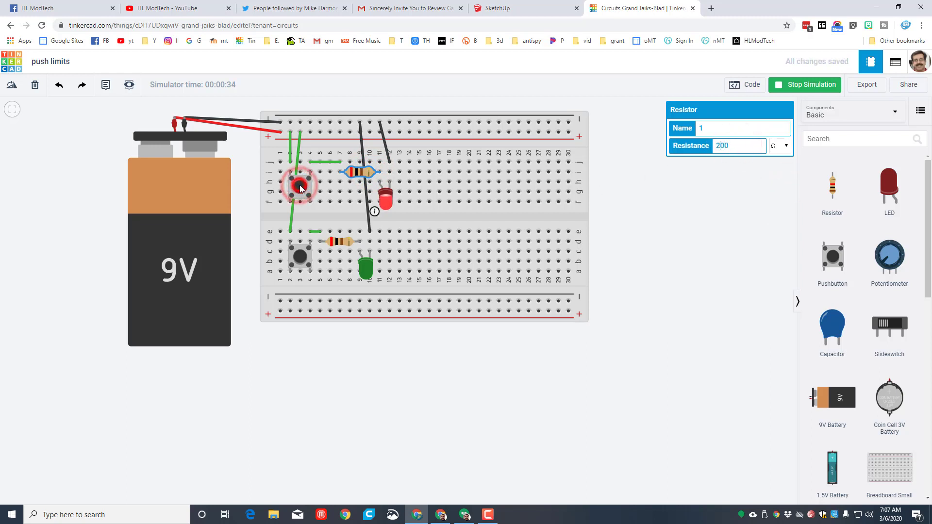
{"action": "left_click", "coordinate": [301, 257]}
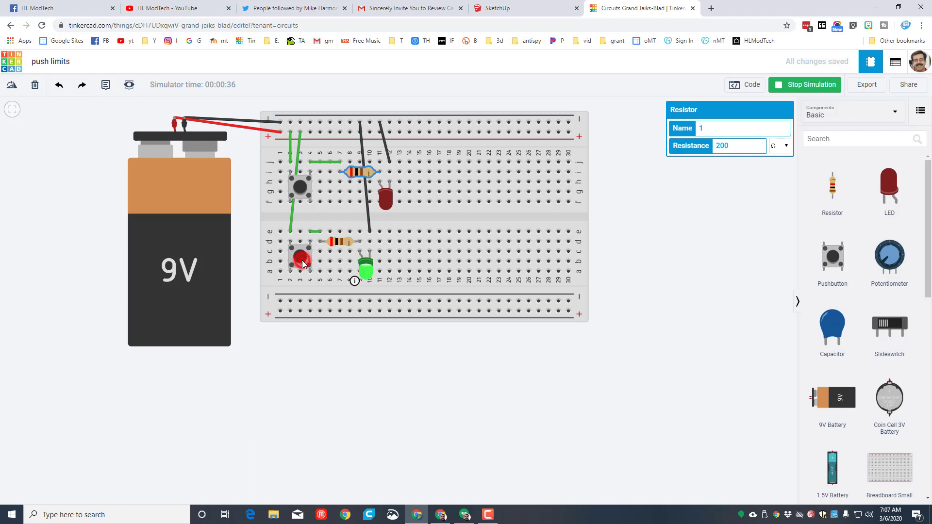
{"action": "left_click", "coordinate": [363, 154]}
{"action": "left_click", "coordinate": [359, 173]}
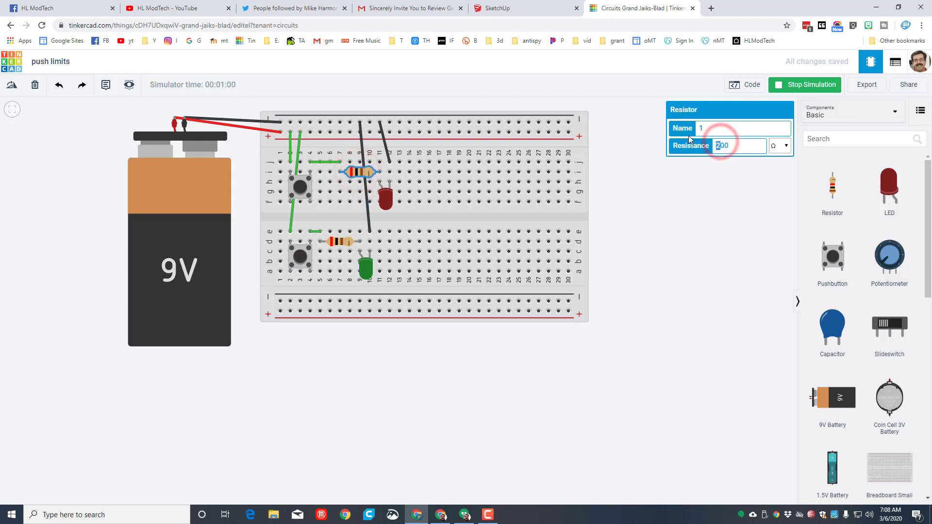
Step: Enter 400 Ω for the upper resistor and test the red LED
{"action": "type", "text": "400"}
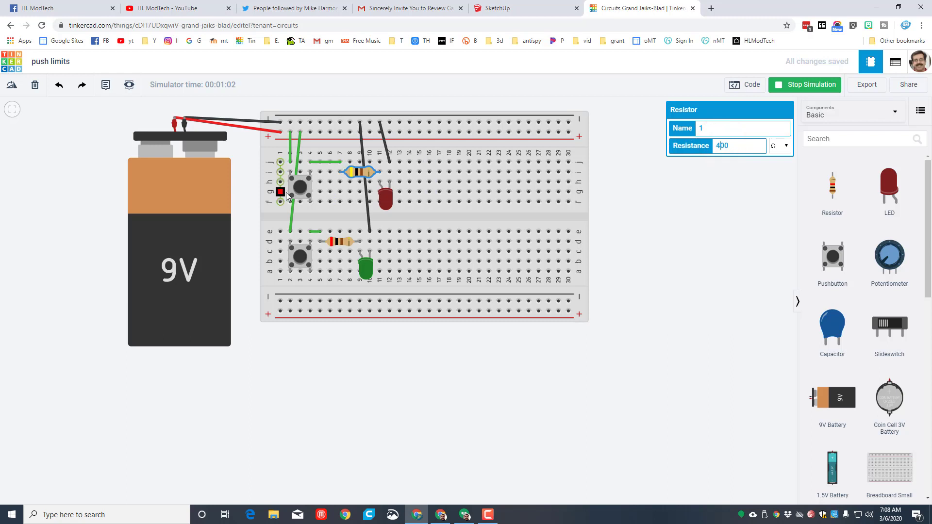
{"action": "left_click", "coordinate": [296, 188]}
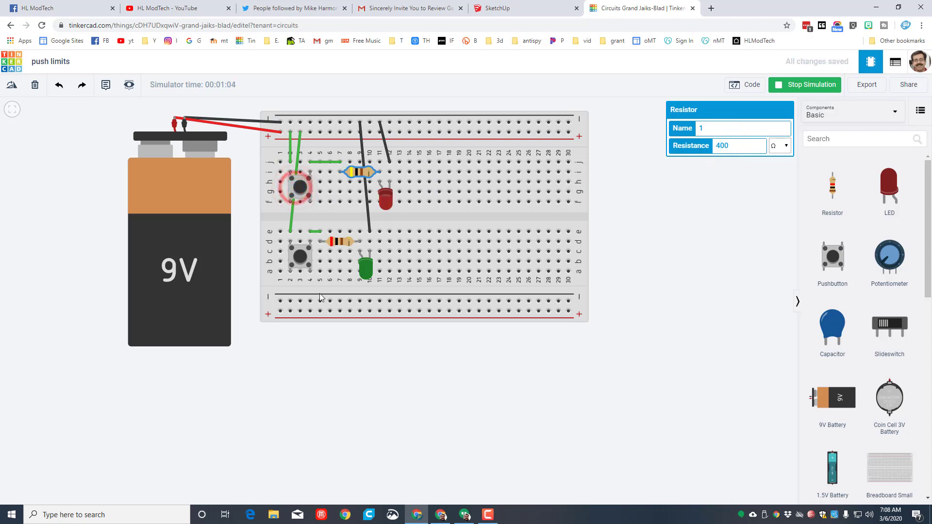
{"action": "left_click", "coordinate": [337, 242]}
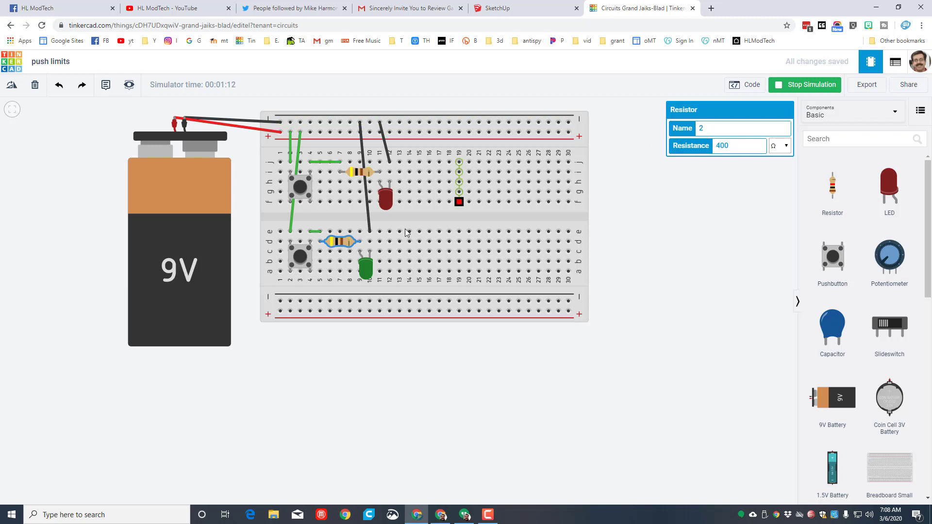
Step: Press the lower and upper pushbuttons to confirm the green and red LEDs light at 400 Ω
{"action": "left_click", "coordinate": [301, 260]}
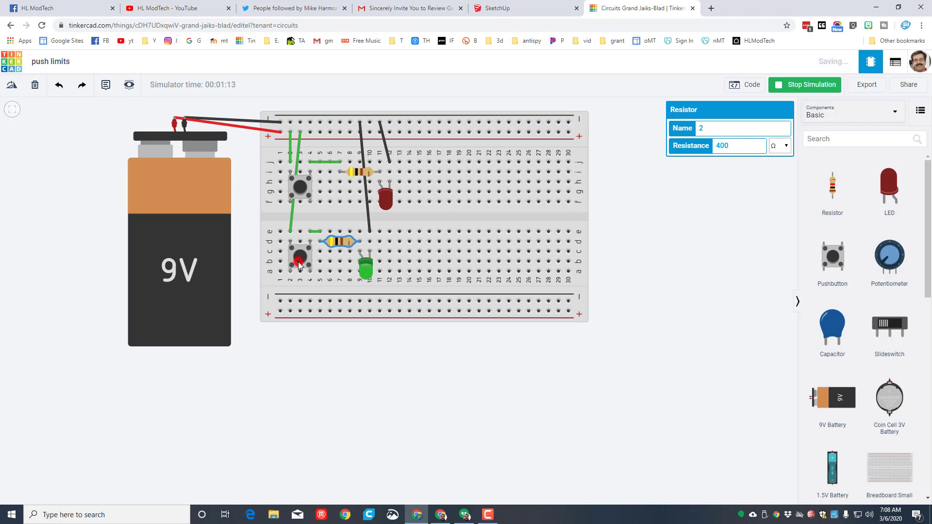
{"action": "left_click", "coordinate": [302, 185]}
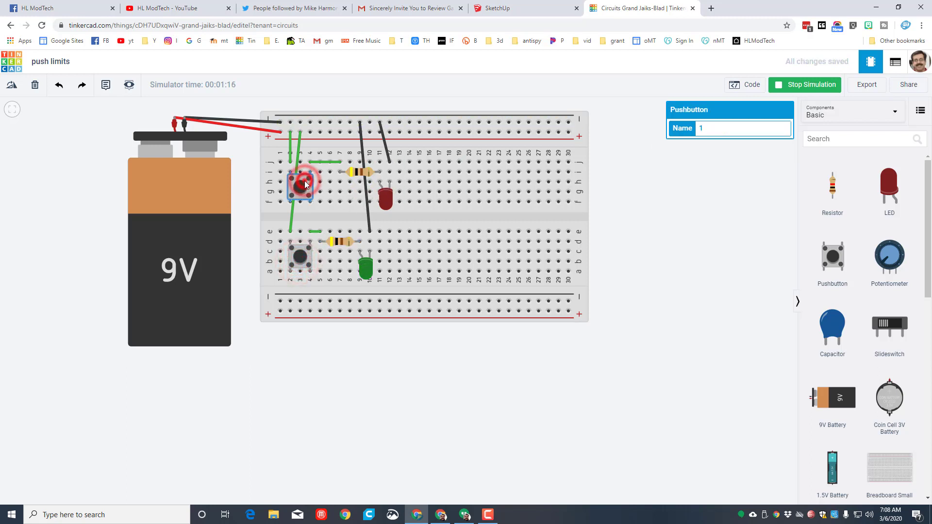
{"action": "left_click", "coordinate": [299, 257]}
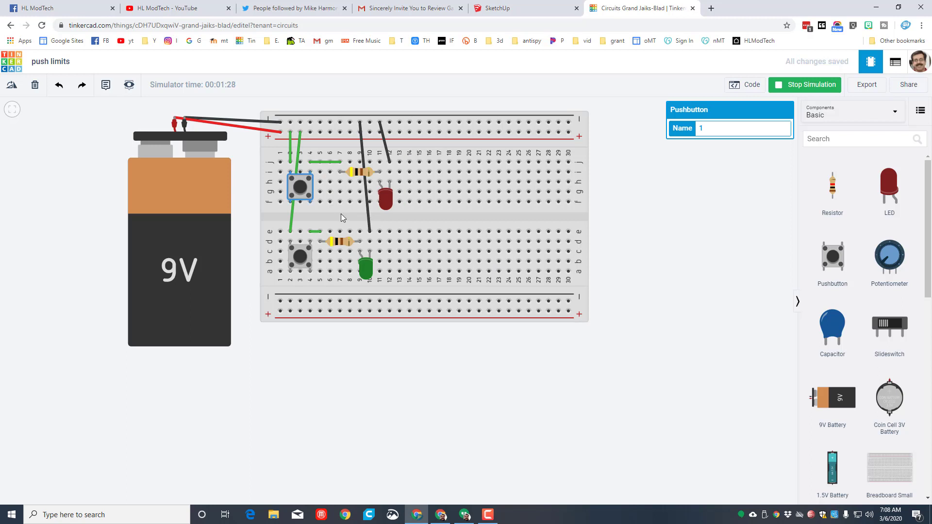
{"action": "scroll", "coordinate": [350, 223], "scroll_direction": "down", "scroll_amount": 2}
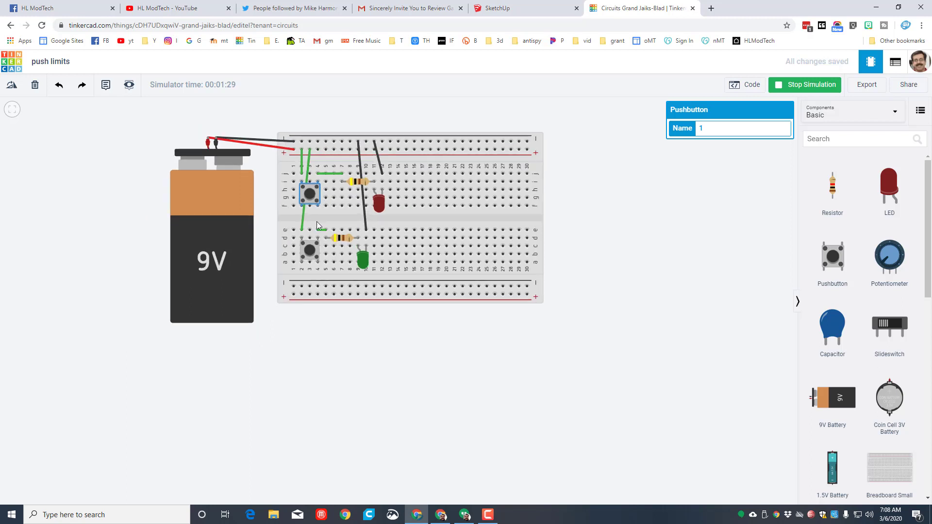
Step: Test both push buttons lighting the red and green LEDs, then place a second small breadboard below
{"action": "left_click", "coordinate": [311, 195]}
{"action": "left_click", "coordinate": [311, 250]}
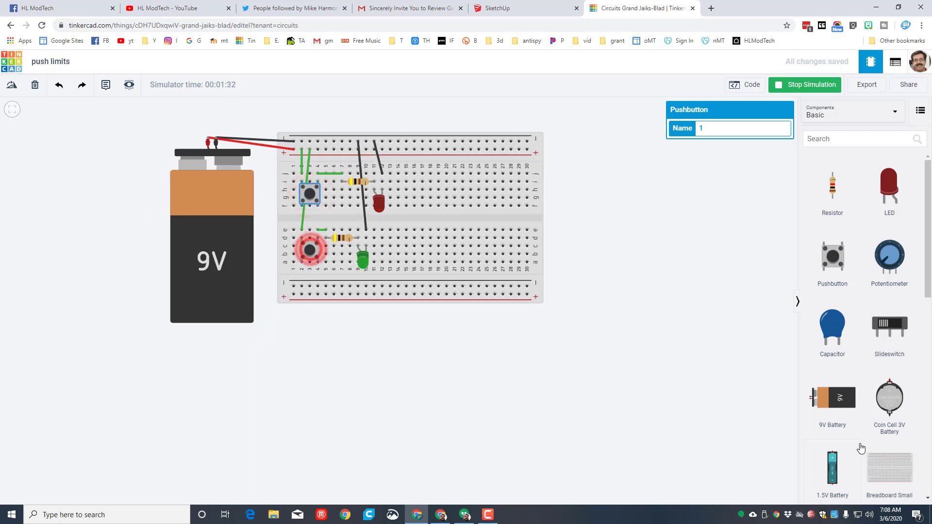
{"action": "left_click", "coordinate": [877, 469]}
{"action": "left_click_drag", "start_coordinate": [877, 469], "coordinate": [412, 400]}
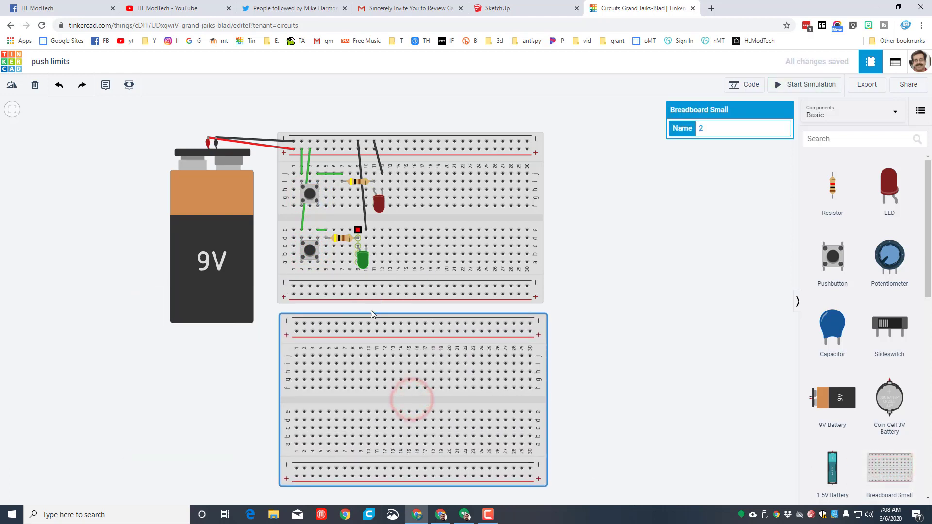